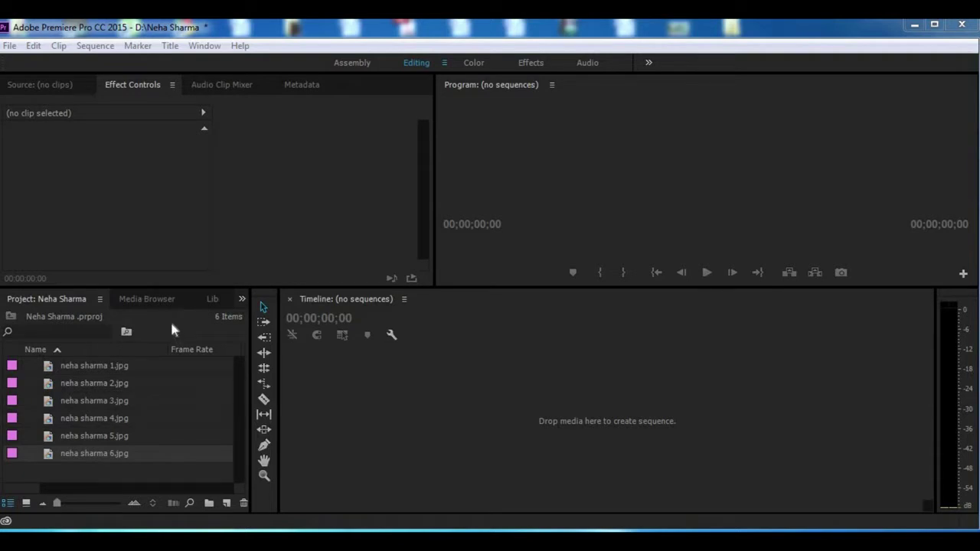
Build a sequence from the first JPG and append photos 2–6 back to back on V1.
{"action": "left_click", "coordinate": [264, 314]}
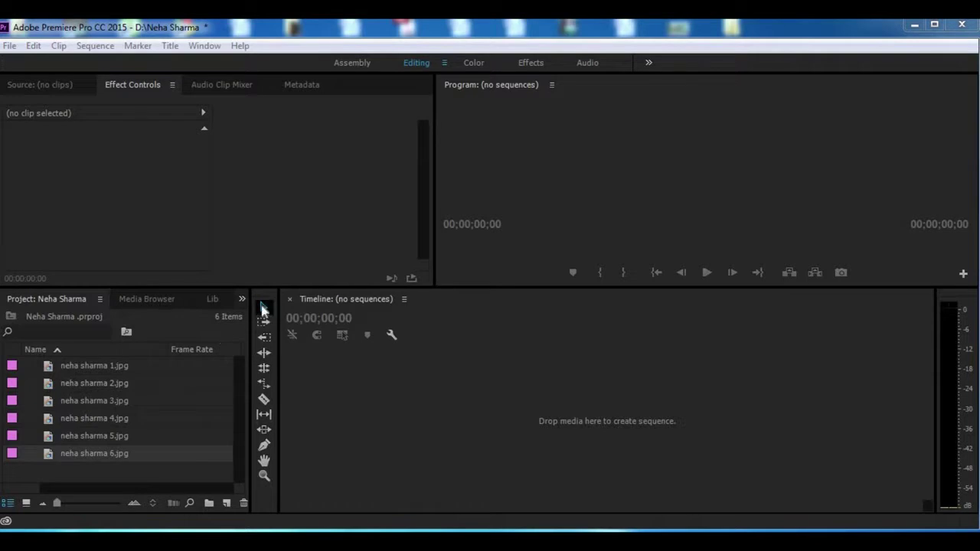
{"action": "left_click", "coordinate": [81, 366]}
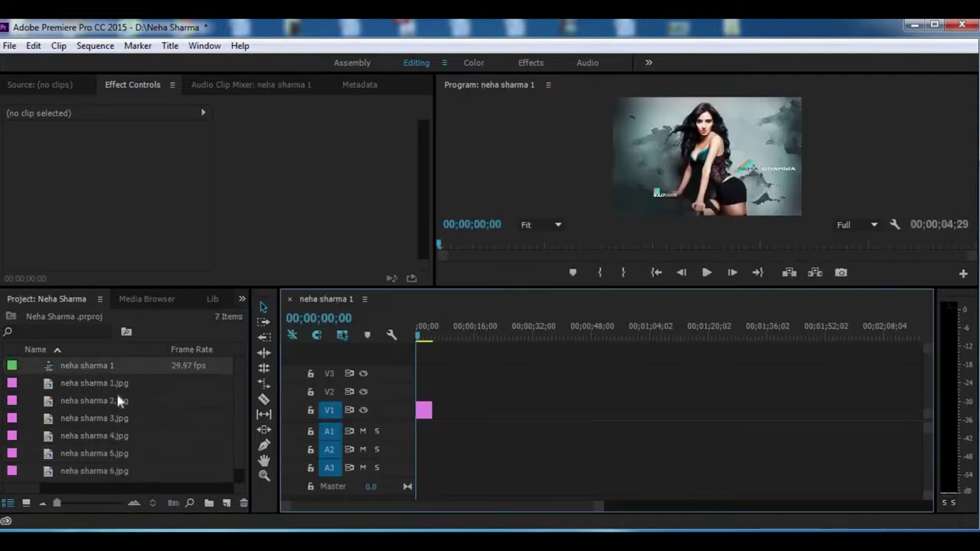
{"action": "left_click_drag", "start_coordinate": [109, 398], "coordinate": [439, 413]}
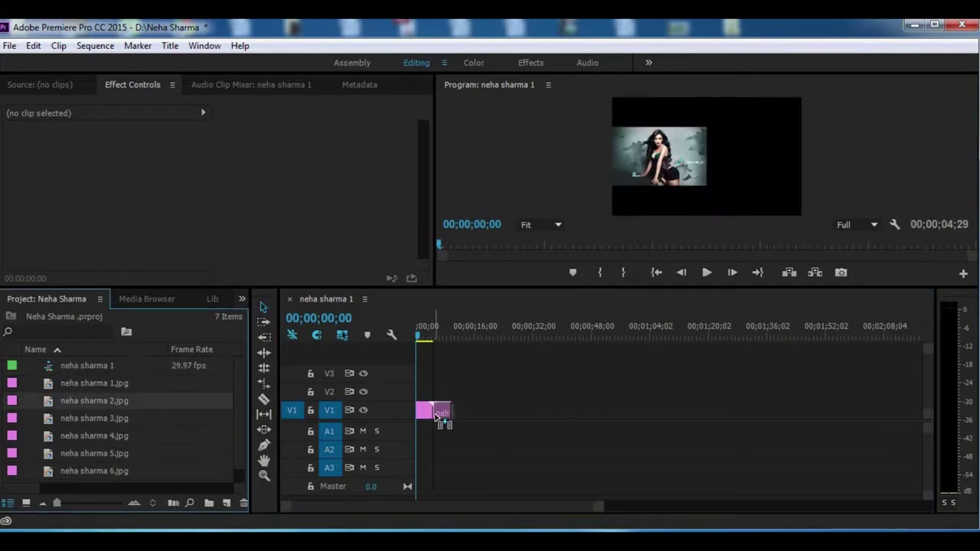
{"action": "left_click_drag", "start_coordinate": [104, 419], "coordinate": [460, 421]}
{"action": "left_click_drag", "start_coordinate": [114, 435], "coordinate": [478, 422]}
{"action": "left_click_drag", "start_coordinate": [111, 454], "coordinate": [495, 419]}
{"action": "left_click_drag", "start_coordinate": [114, 475], "coordinate": [602, 468]}
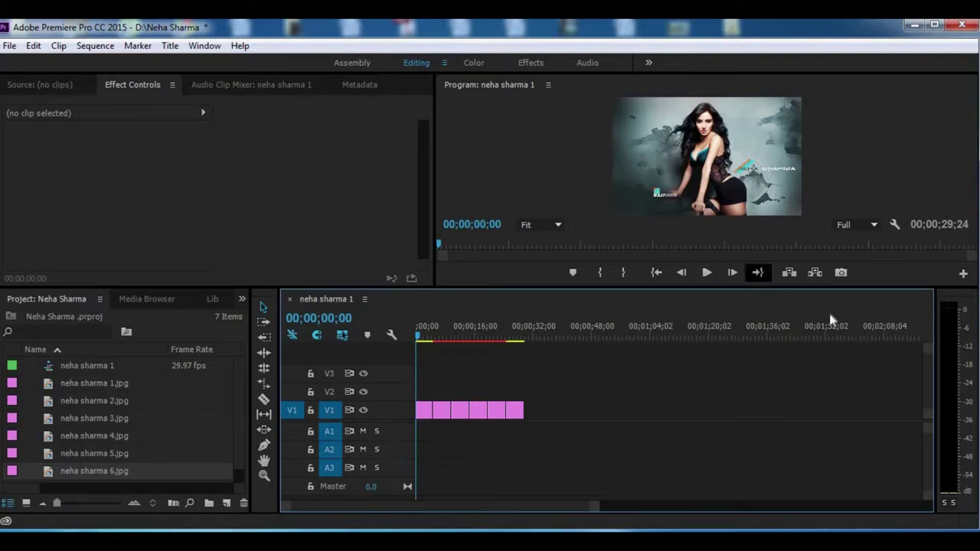
{"action": "left_click", "coordinate": [876, 224]}
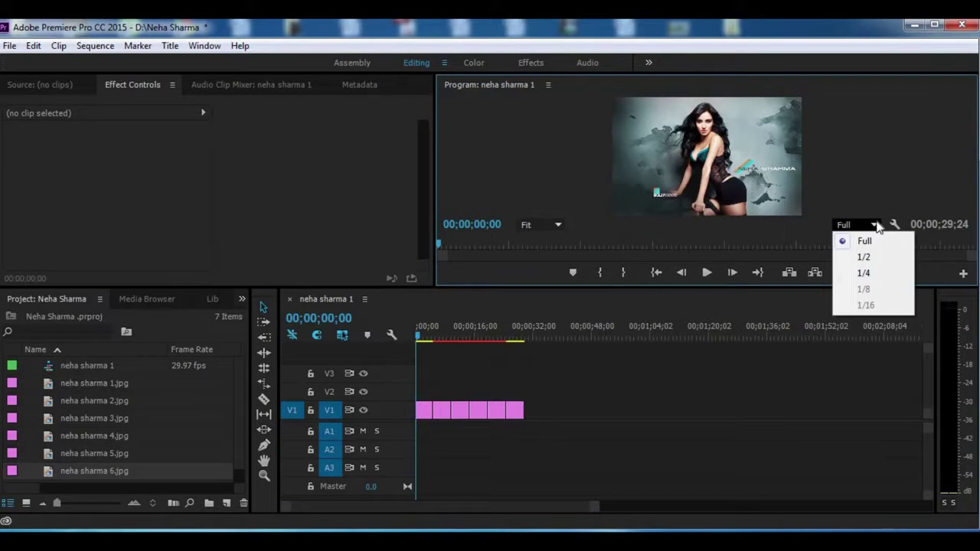
{"action": "left_click", "coordinate": [874, 181]}
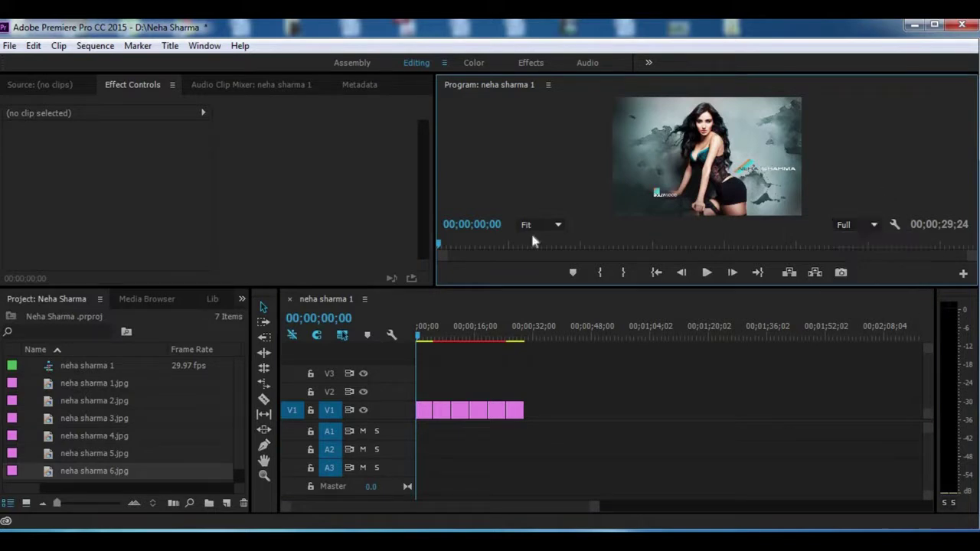
{"action": "left_click", "coordinate": [556, 223]}
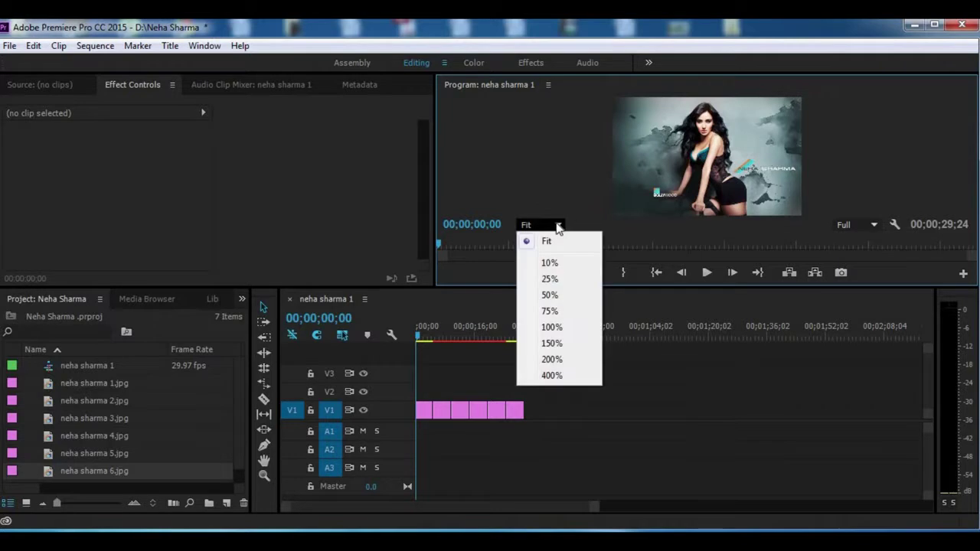
{"action": "left_click", "coordinate": [550, 263]}
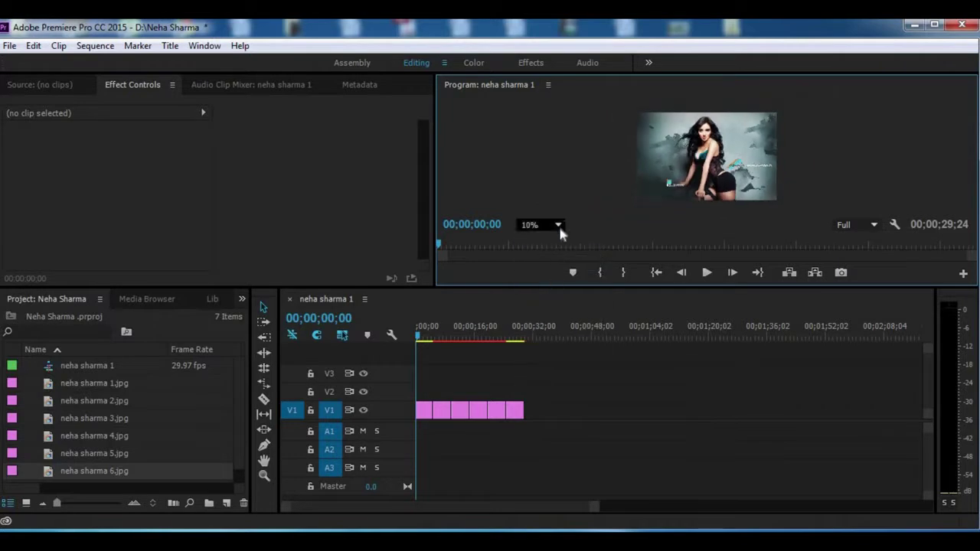
{"action": "left_click", "coordinate": [544, 225]}
{"action": "left_click", "coordinate": [549, 280]}
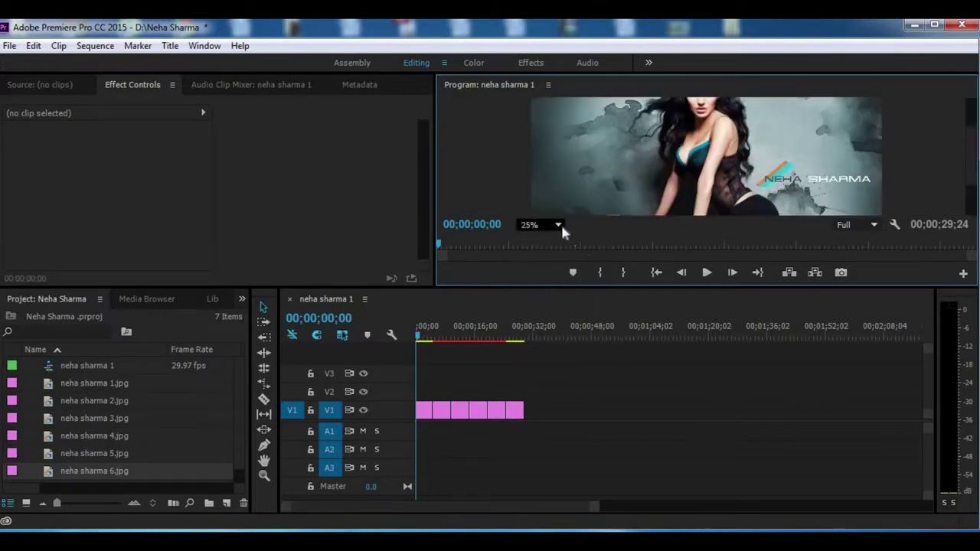
{"action": "left_click", "coordinate": [557, 224]}
{"action": "left_click", "coordinate": [557, 240]}
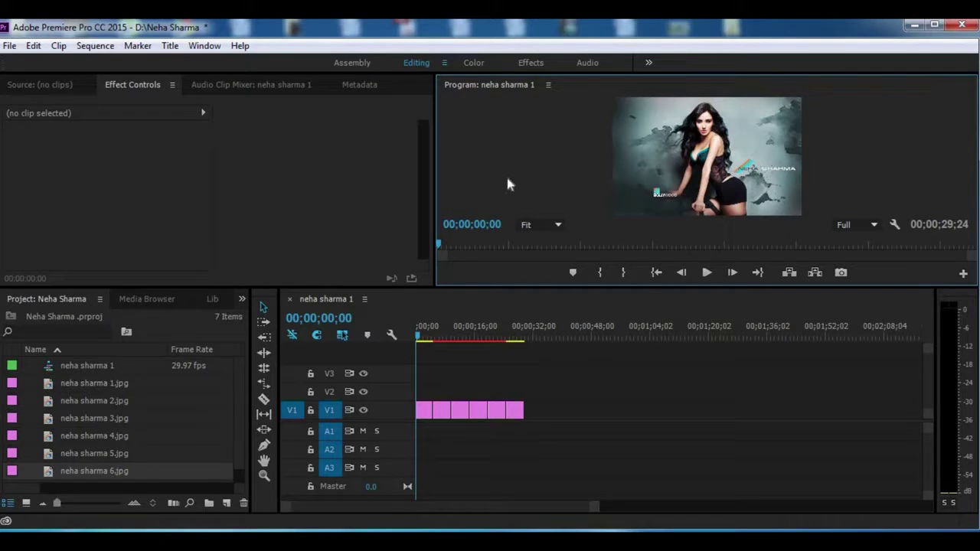
Switch to the Effects workspace and show Effect Controls for the first clip, neha sharma 1.jpg.
{"action": "left_click", "coordinate": [532, 63]}
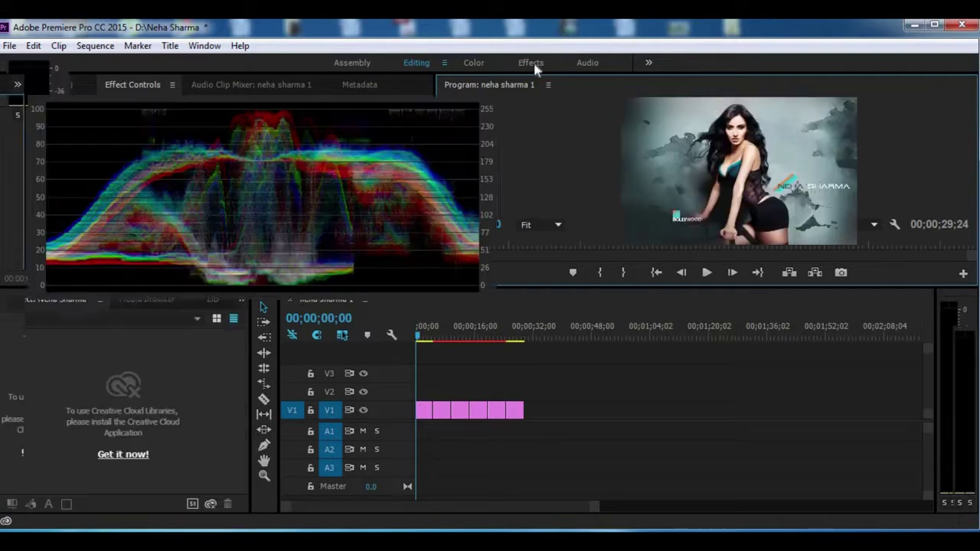
{"action": "left_click", "coordinate": [205, 45]}
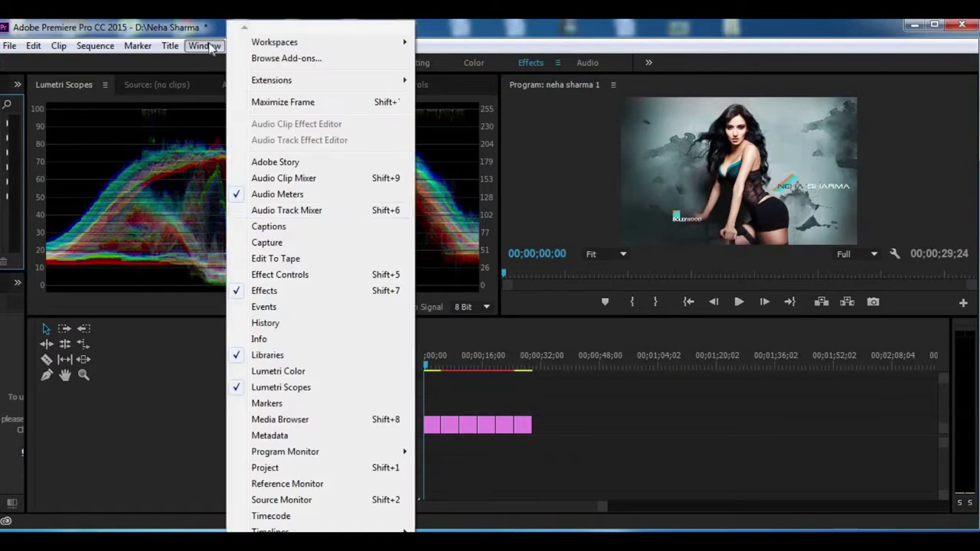
{"action": "left_click", "coordinate": [310, 276]}
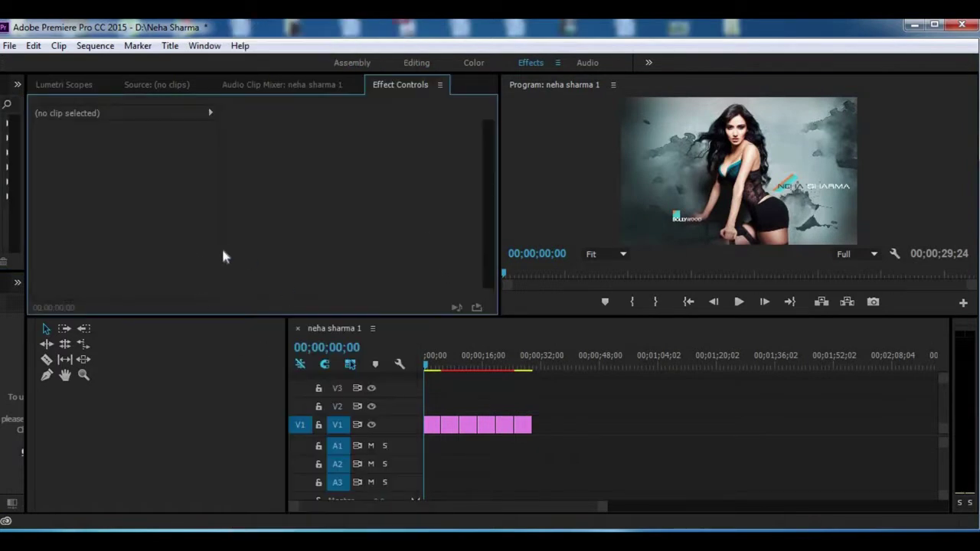
{"action": "double_click", "coordinate": [432, 426]}
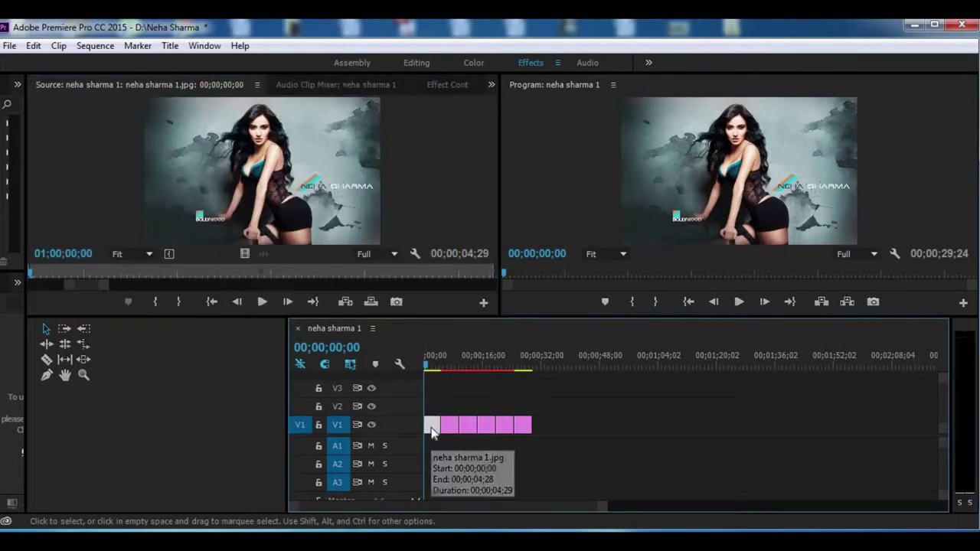
{"action": "left_click", "coordinate": [205, 45]}
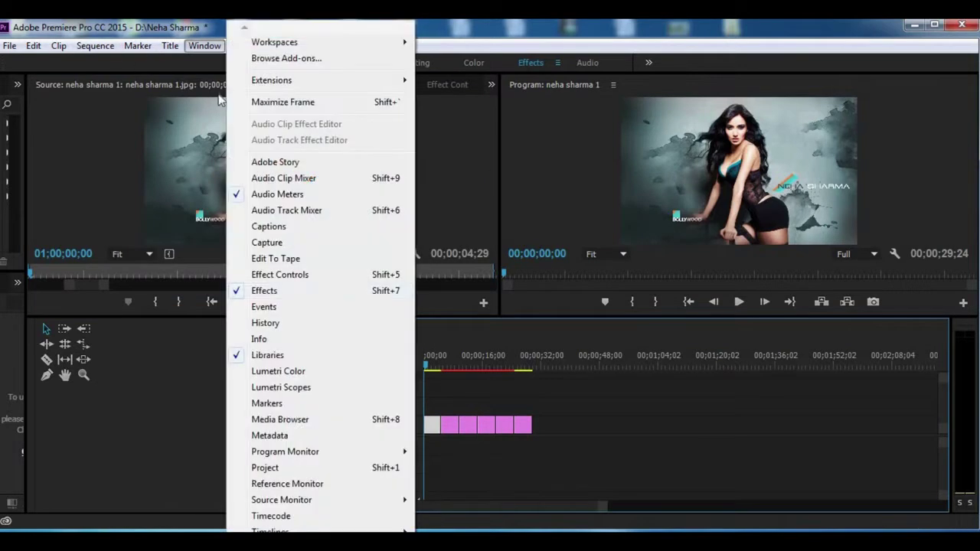
{"action": "left_click", "coordinate": [287, 275]}
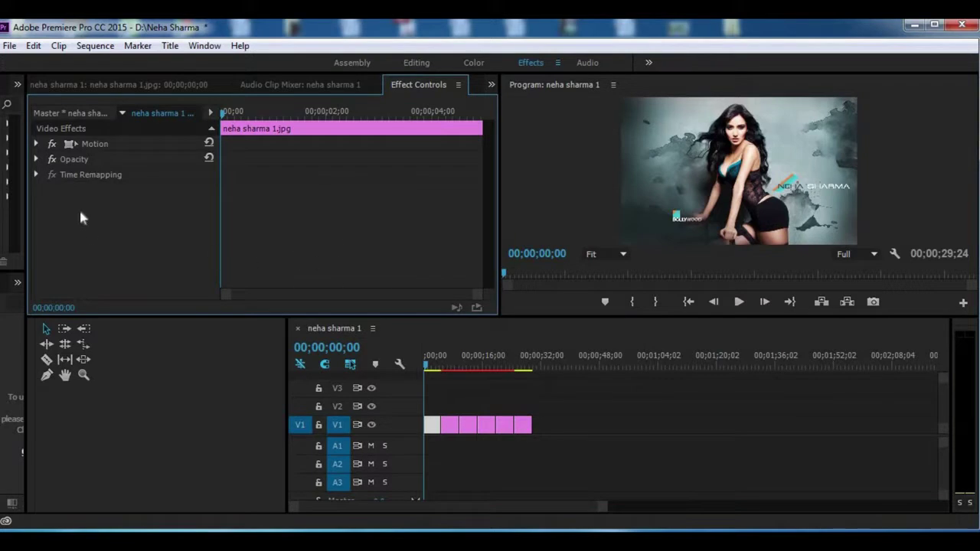
Expand the first clip's Motion properties and park the playhead at 00;00;00;24.
{"action": "left_click", "coordinate": [36, 144]}
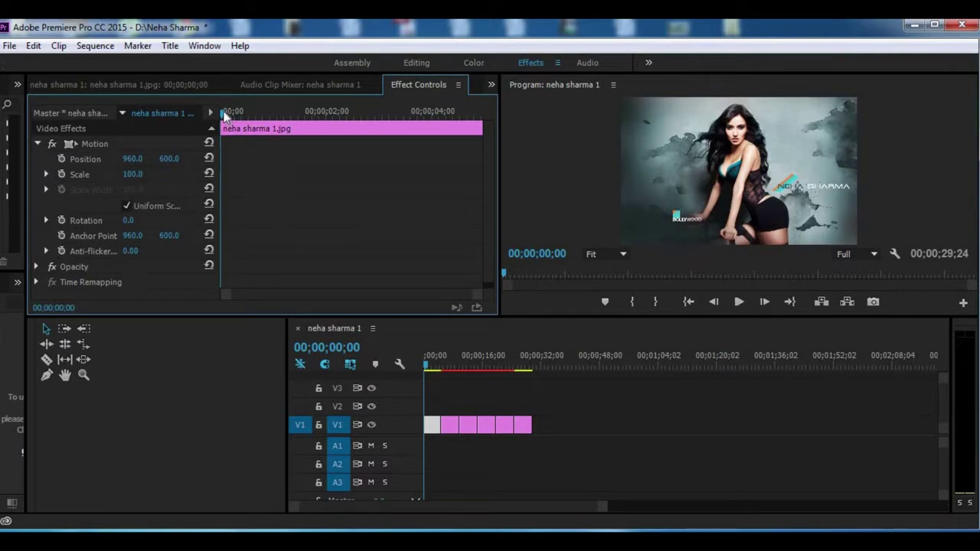
{"action": "left_click_drag", "start_coordinate": [224, 113], "coordinate": [234, 115]}
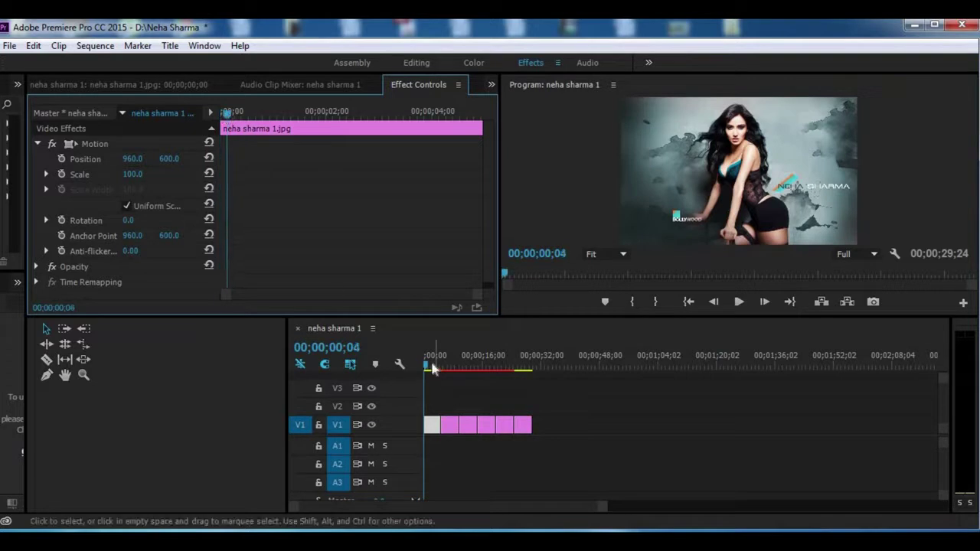
{"action": "left_click_drag", "start_coordinate": [426, 368], "coordinate": [428, 368]}
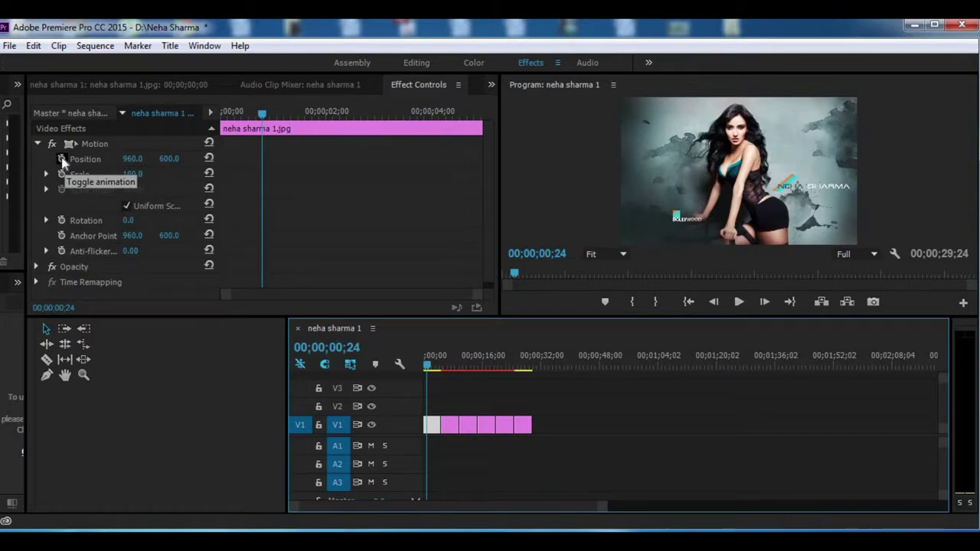
Add a Position keyframe at 00;00;00;24, nudging Position Y up and X toward 952.
{"action": "left_click", "coordinate": [62, 160]}
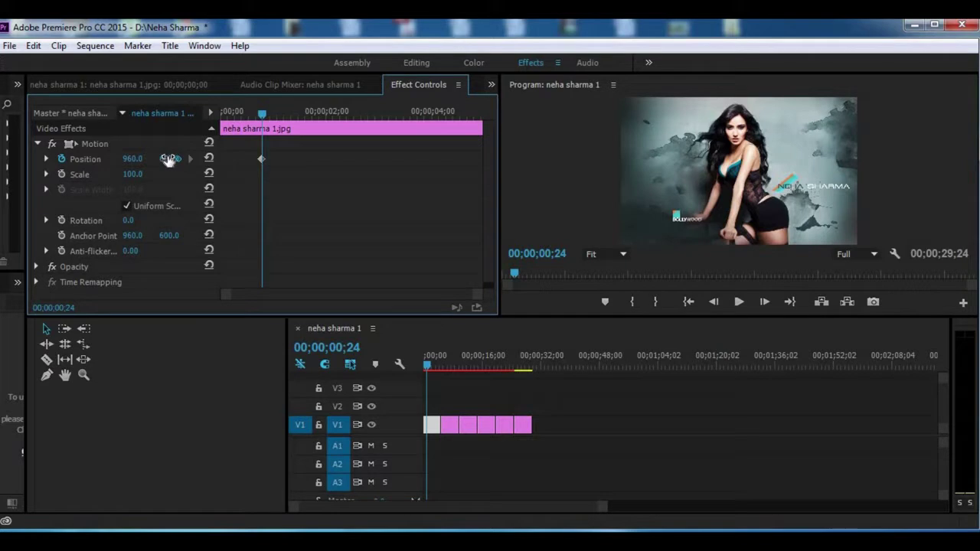
{"action": "left_click_drag", "start_coordinate": [169, 159], "coordinate": [170, 159]}
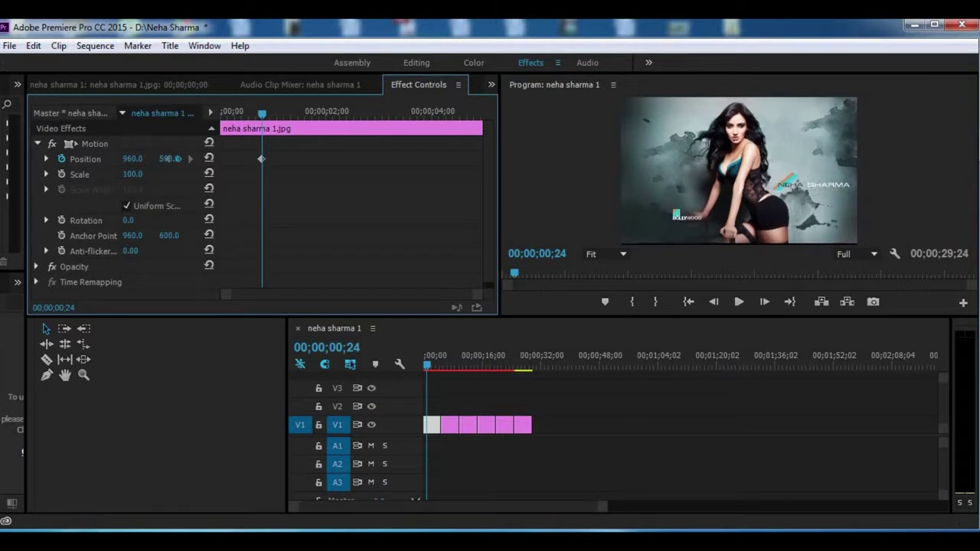
{"action": "mouse_move", "coordinate": [133, 159]}
{"action": "left_mouse_down"}
{"action": "mouse_move", "coordinate": [27, 159]}
{"action": "mouse_move", "coordinate": [131, 159]}
{"action": "left_mouse_up"}
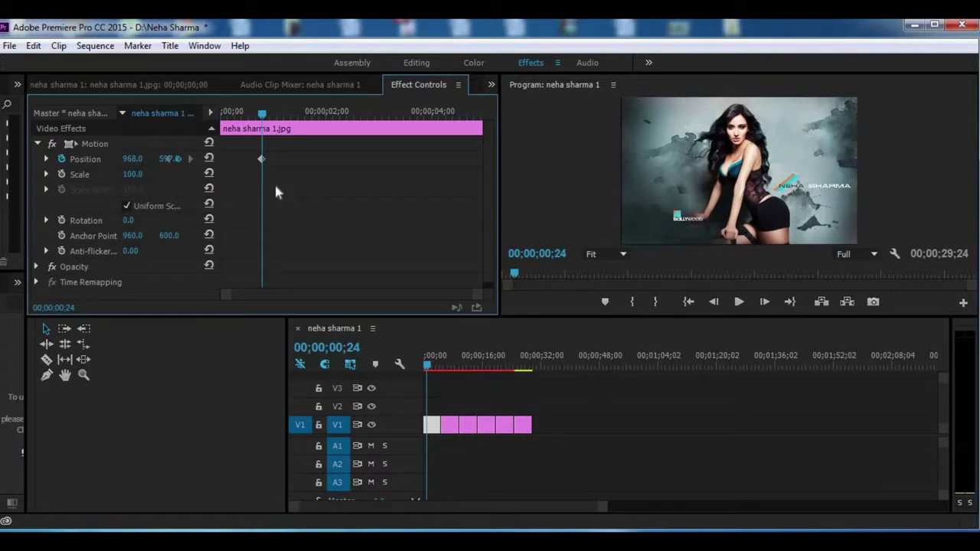
Keyframe Scale at 00;00;00;24, entering 88, then scrubbing it down to 39.
{"action": "left_click", "coordinate": [62, 175]}
{"action": "left_click", "coordinate": [133, 174]}
{"action": "type", "text": "88"}
{"action": "key", "text": "Return"}
{"action": "left_click_drag", "start_coordinate": [130, 175], "coordinate": [107, 175]}
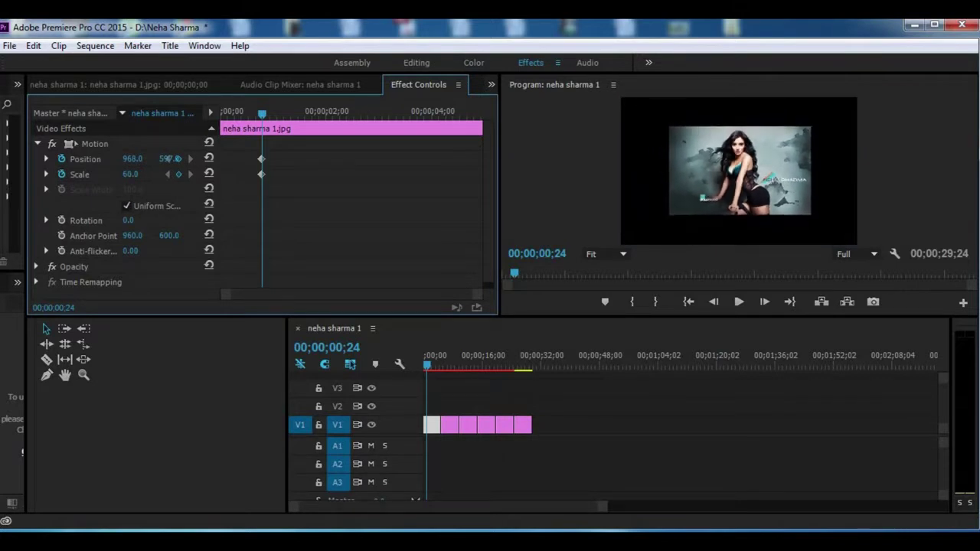
{"action": "left_click_drag", "start_coordinate": [131, 174], "coordinate": [111, 175]}
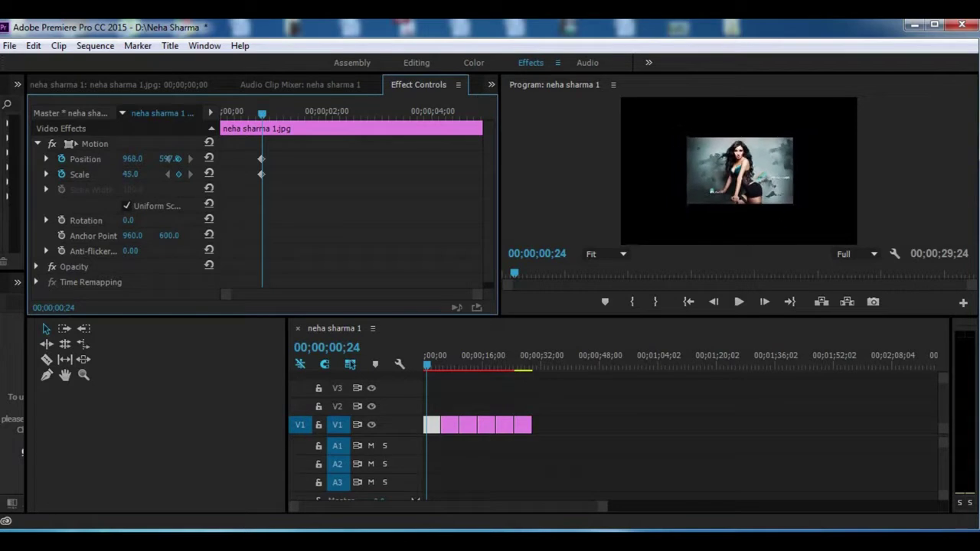
{"action": "left_click_drag", "start_coordinate": [131, 175], "coordinate": [126, 174]}
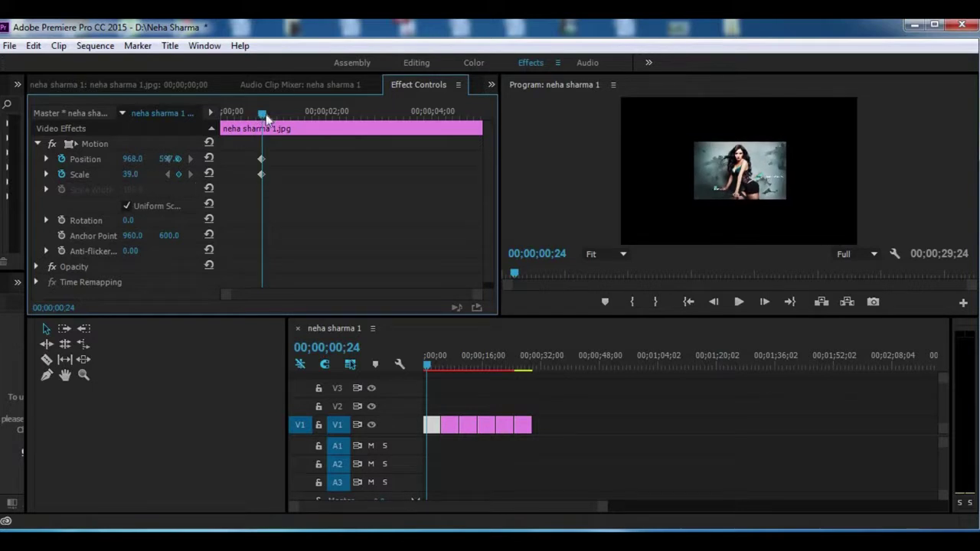
Reset Scale to 100 and adjust Position X and Y at 00;00;03;12.
{"action": "left_click", "coordinate": [179, 174]}
{"action": "type", "text": "100"}
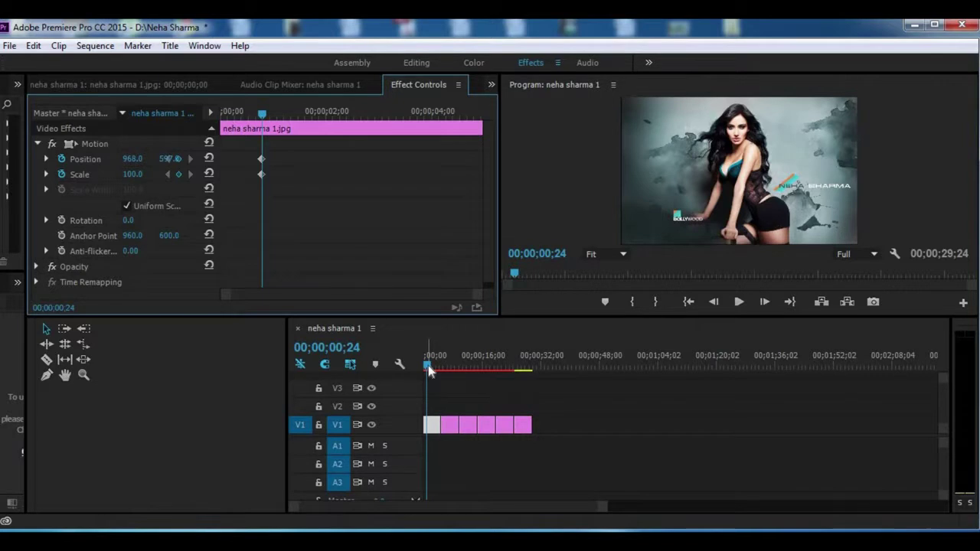
{"action": "left_click_drag", "start_coordinate": [429, 370], "coordinate": [440, 369]}
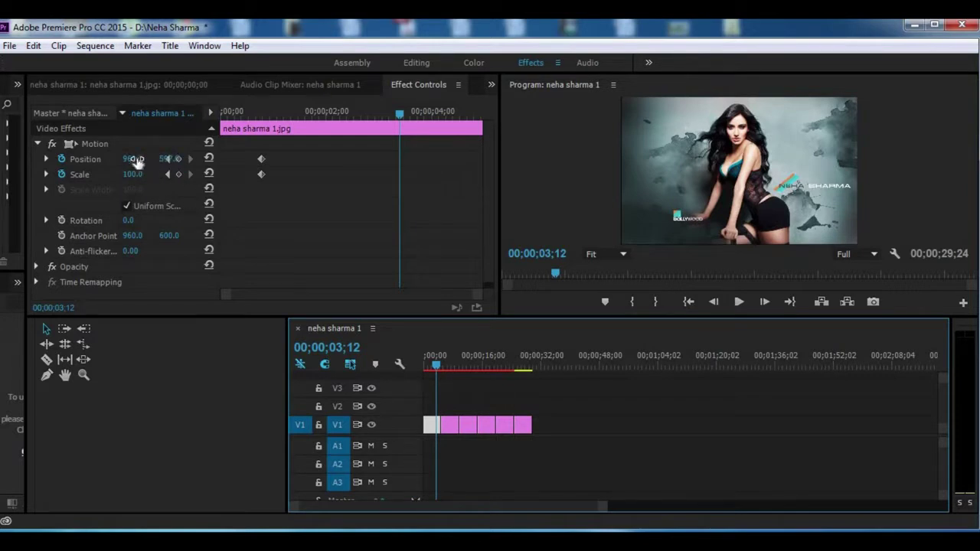
{"action": "left_click_drag", "start_coordinate": [136, 160], "coordinate": [163, 167]}
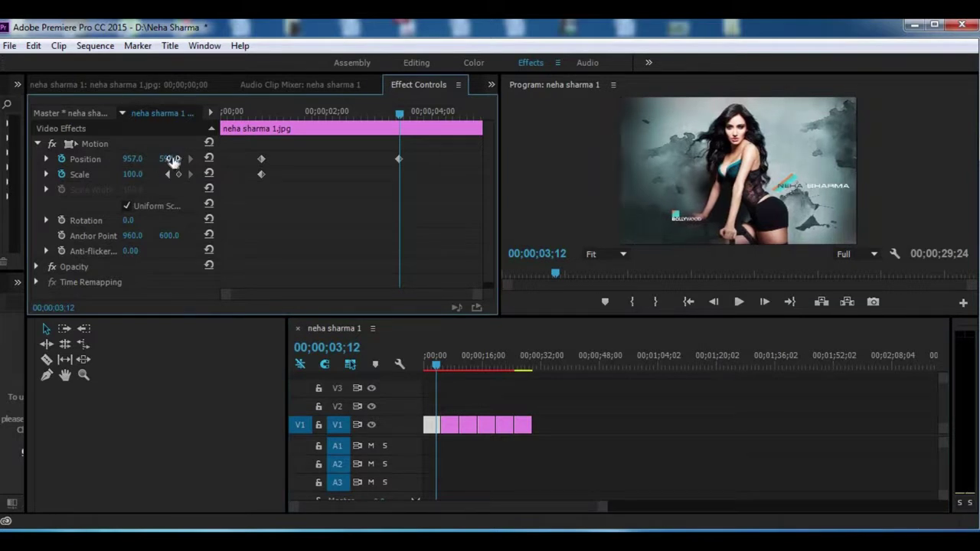
{"action": "left_click_drag", "start_coordinate": [171, 159], "coordinate": [169, 158]}
{"action": "left_click", "coordinate": [170, 158]}
{"action": "key", "text": "Return"}
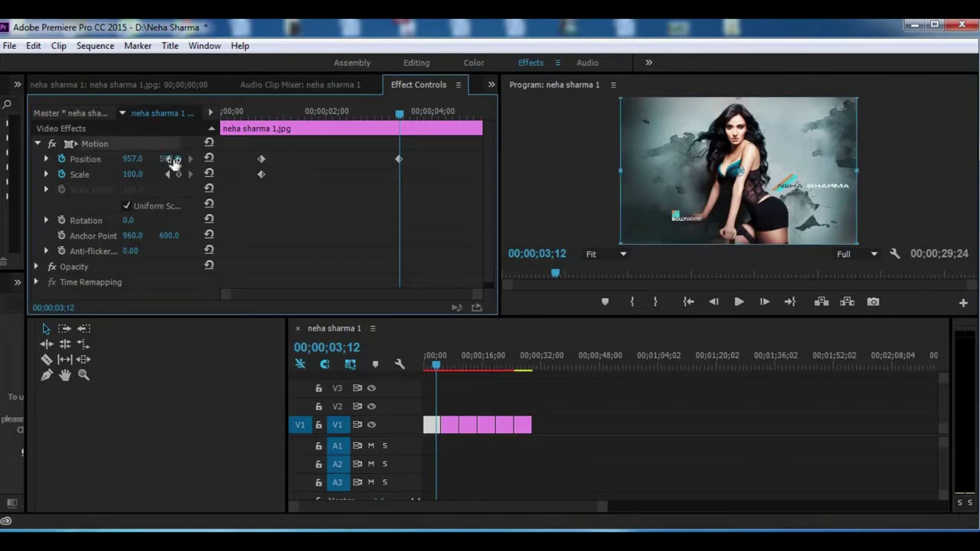
Add Position and Scale keyframes at 00;00;03;12 (Scale 101, X 959), then rewind to the start.
{"action": "left_click", "coordinate": [649, 154]}
{"action": "left_click", "coordinate": [534, 179]}
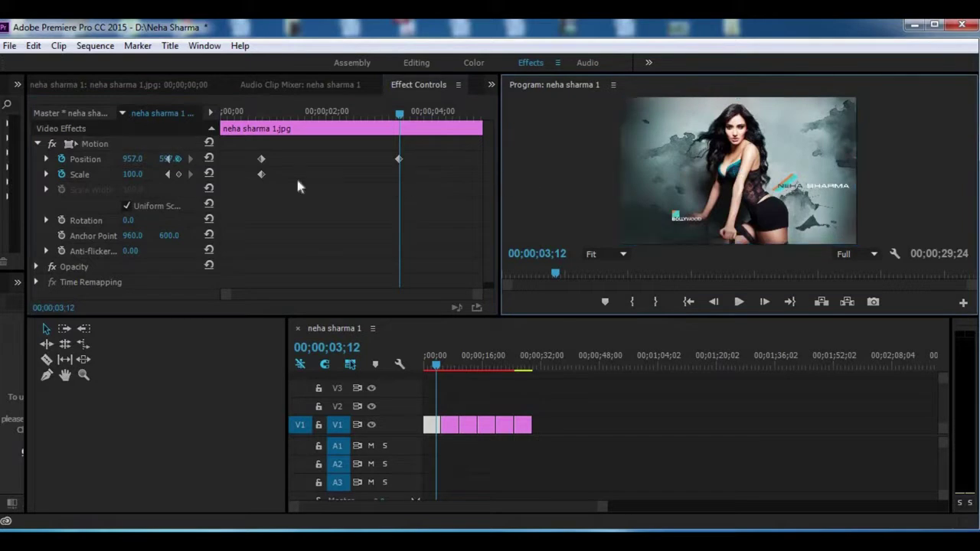
{"action": "mouse_move", "coordinate": [170, 158]}
{"action": "left_mouse_down"}
{"action": "mouse_move", "coordinate": [127, 158]}
{"action": "mouse_move", "coordinate": [138, 160]}
{"action": "left_mouse_up"}
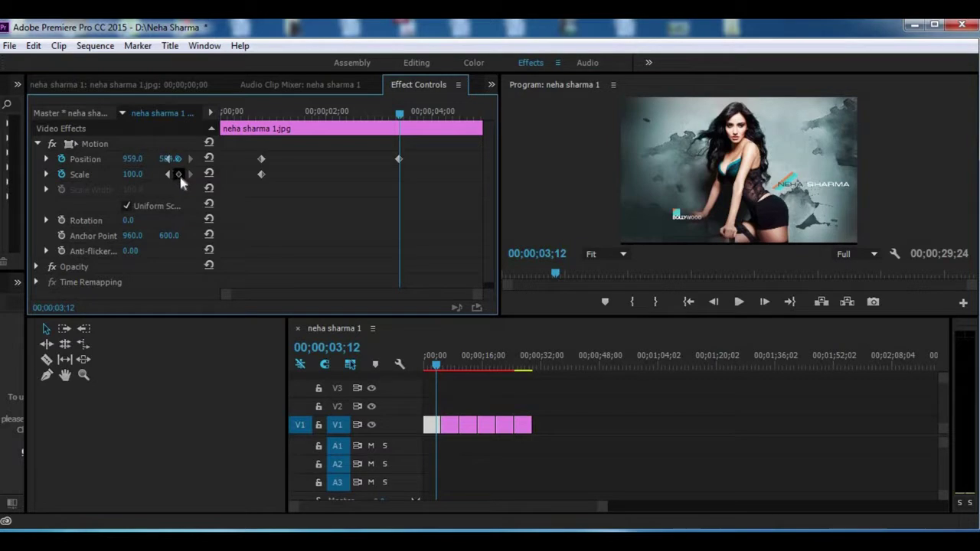
{"action": "mouse_move", "coordinate": [132, 174]}
{"action": "left_mouse_down"}
{"action": "mouse_move", "coordinate": [109, 174]}
{"action": "mouse_move", "coordinate": [135, 174]}
{"action": "left_mouse_up"}
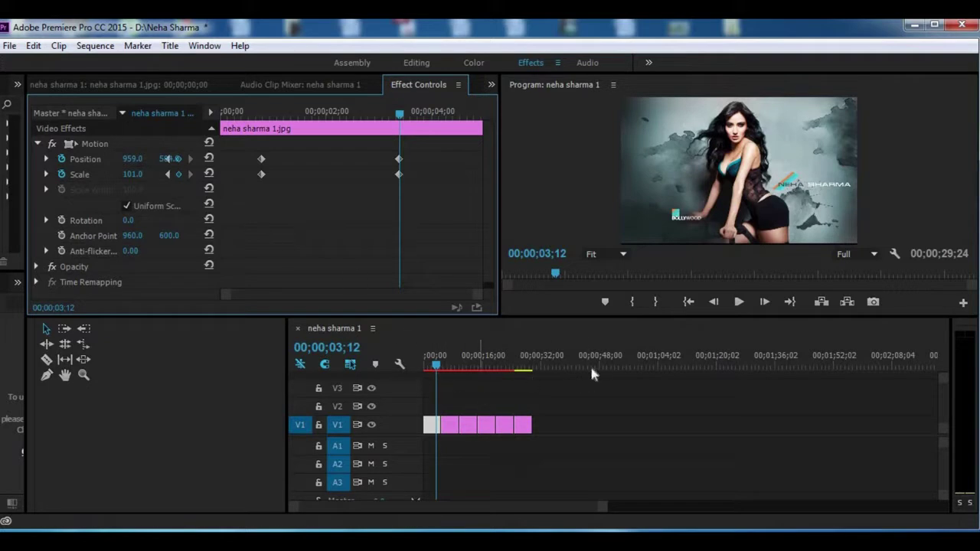
{"action": "left_click_drag", "start_coordinate": [436, 366], "coordinate": [408, 364]}
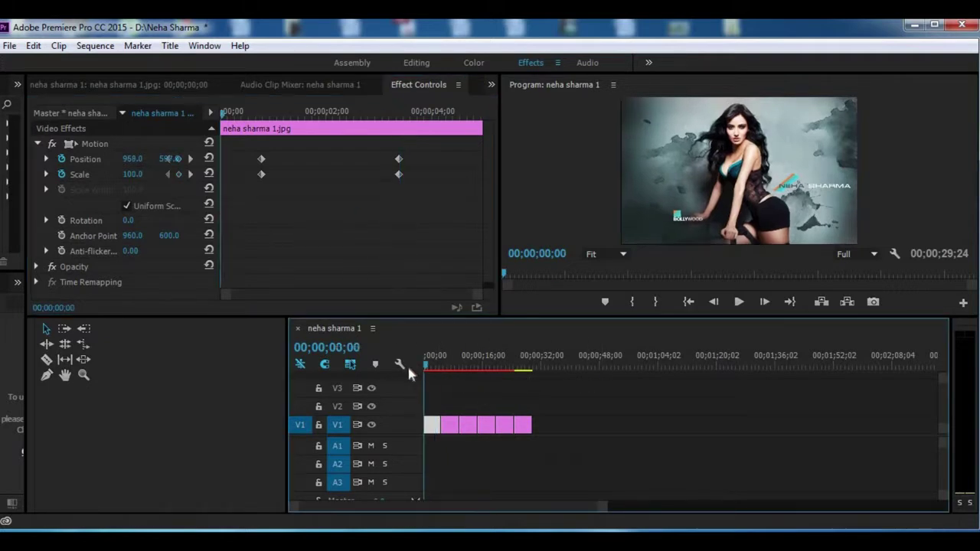
{"action": "left_click", "coordinate": [739, 302]}
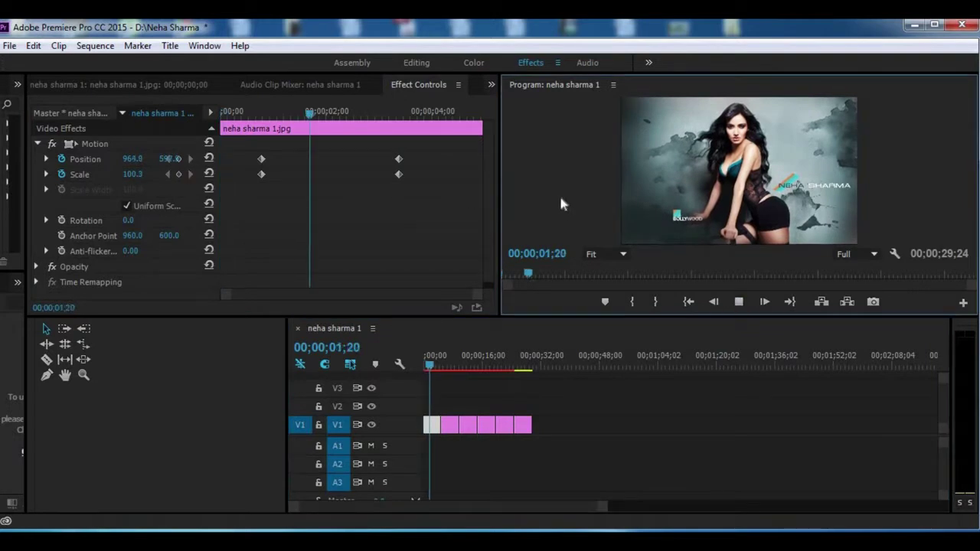
{"action": "left_click", "coordinate": [441, 369]}
{"action": "left_click_drag", "start_coordinate": [441, 373], "coordinate": [416, 370]}
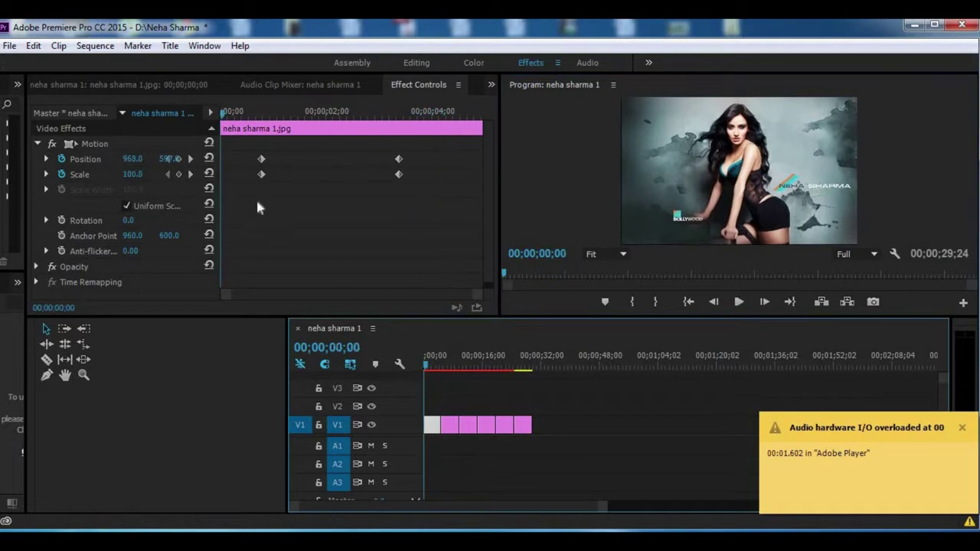
At 00;00;00;24, try Scale values 85 and 73, then toggle the Scale keyframe off and on.
{"action": "left_click", "coordinate": [229, 114]}
{"action": "left_click_drag", "start_coordinate": [229, 114], "coordinate": [265, 121]}
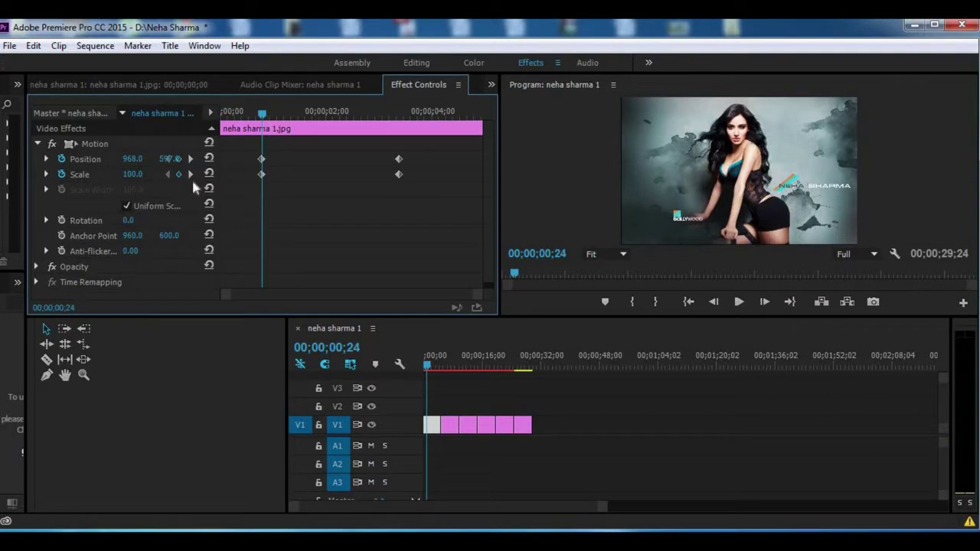
{"action": "left_click", "coordinate": [130, 174]}
{"action": "type", "text": "85"}
{"action": "key", "text": "Return"}
{"action": "left_click_drag", "start_coordinate": [130, 174], "coordinate": [127, 174]}
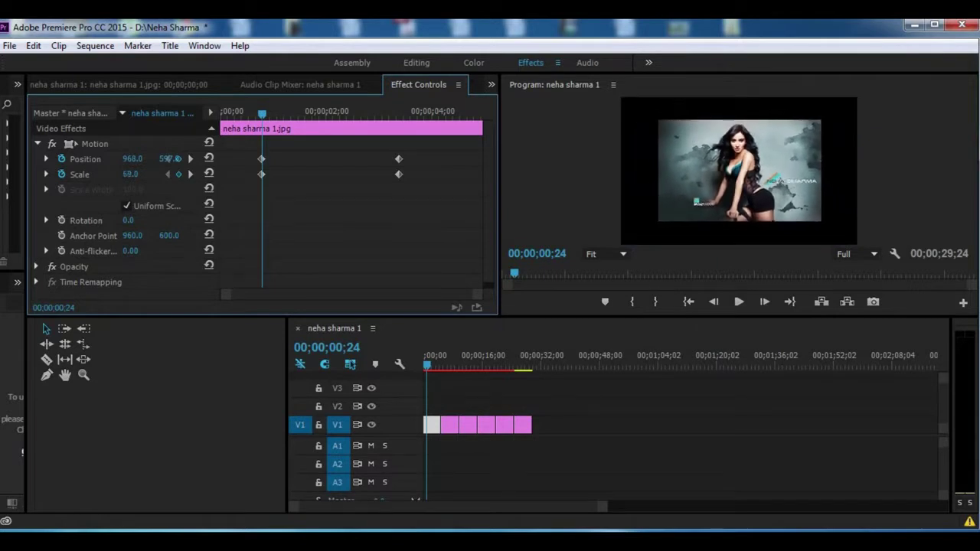
{"action": "left_click", "coordinate": [178, 175]}
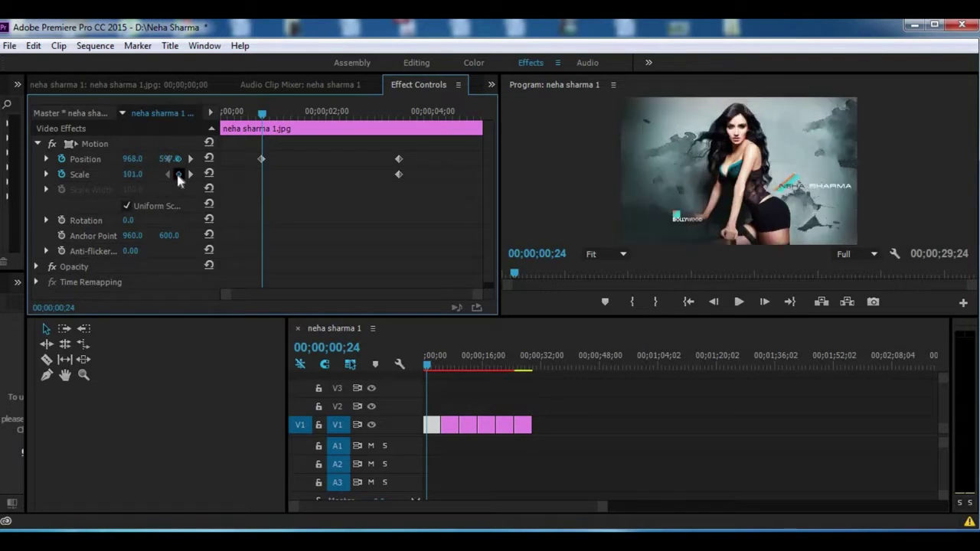
{"action": "left_click", "coordinate": [178, 174]}
Move the opening Position keyframe to 00;00;00;17, then try Scale 72 and remove that keyframe.
{"action": "left_click_drag", "start_coordinate": [261, 115], "coordinate": [250, 114]}
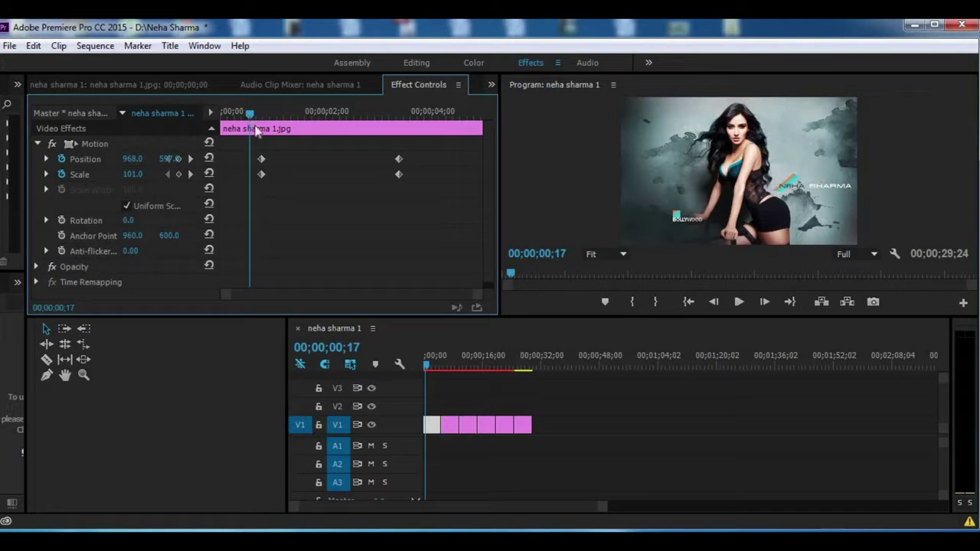
{"action": "left_click_drag", "start_coordinate": [261, 160], "coordinate": [251, 159]}
{"action": "left_click", "coordinate": [136, 175]}
{"action": "type", "text": "72"}
{"action": "key", "text": "Return"}
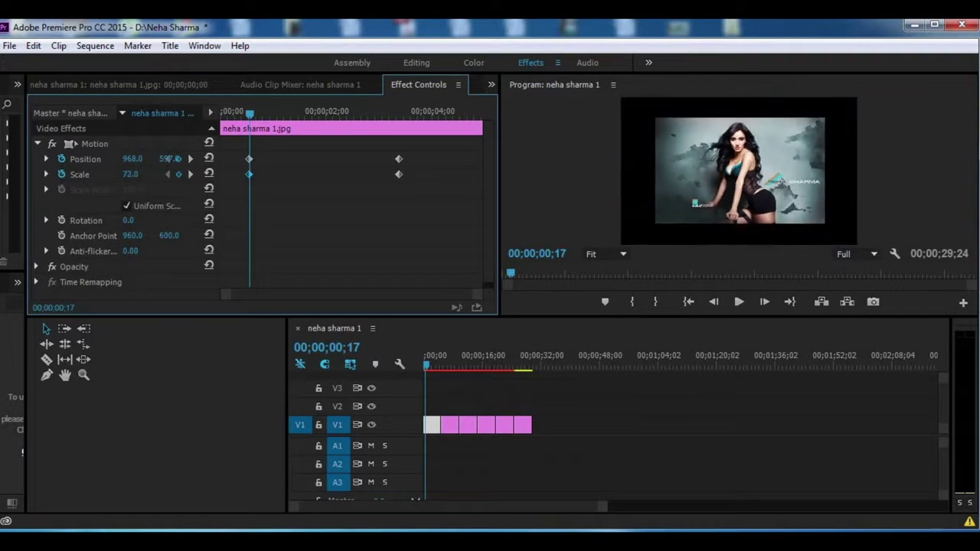
{"action": "left_click", "coordinate": [179, 175]}
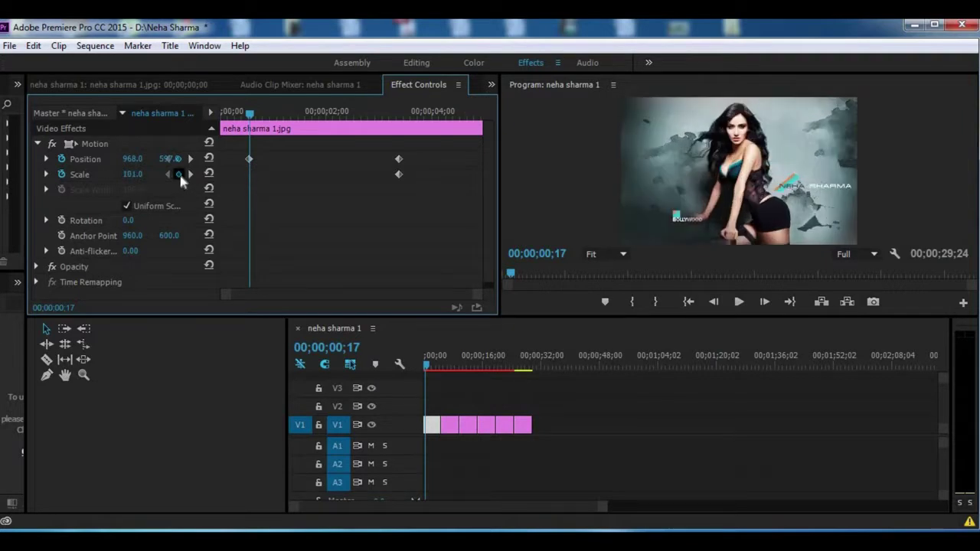
Nudge Position Y and X at 00;00;00;17, then scrub forward to preview the zoom.
{"action": "mouse_move", "coordinate": [168, 160]}
{"action": "left_mouse_down"}
{"action": "mouse_move", "coordinate": [153, 160]}
{"action": "mouse_move", "coordinate": [170, 159]}
{"action": "left_mouse_up"}
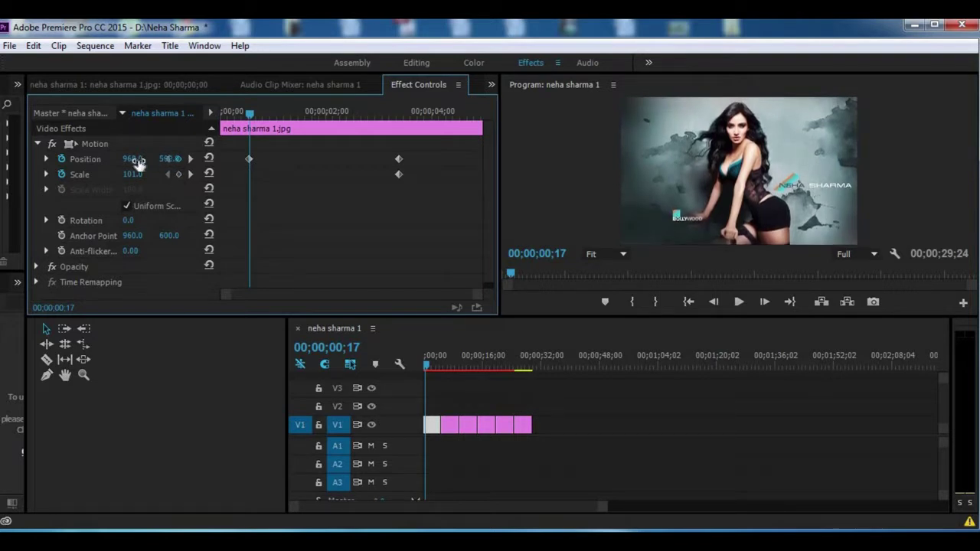
{"action": "mouse_move", "coordinate": [131, 159]}
{"action": "left_mouse_down"}
{"action": "mouse_move", "coordinate": [170, 158]}
{"action": "mouse_move", "coordinate": [131, 159]}
{"action": "mouse_move", "coordinate": [143, 178]}
{"action": "mouse_move", "coordinate": [105, 174]}
{"action": "mouse_move", "coordinate": [142, 175]}
{"action": "left_mouse_up"}
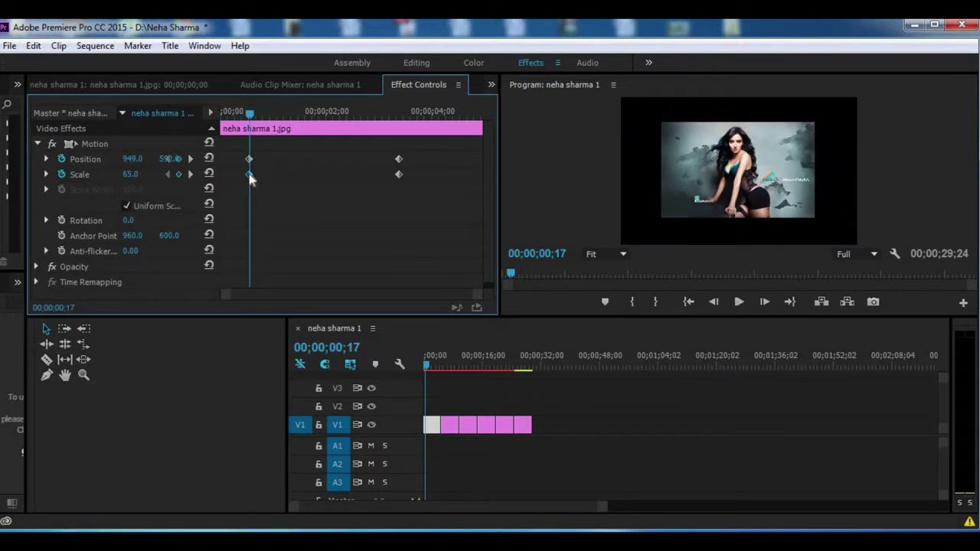
{"action": "left_click_drag", "start_coordinate": [252, 112], "coordinate": [387, 121]}
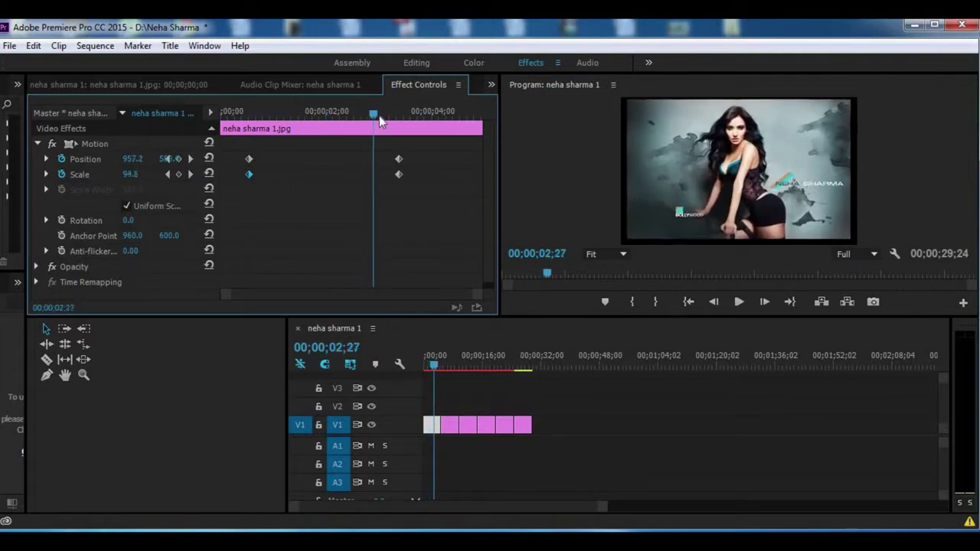
Scrub through the zoom and settle the playhead at 00;00;01;19, where Scale reads 78.6.
{"action": "left_click_drag", "start_coordinate": [387, 120], "coordinate": [368, 128]}
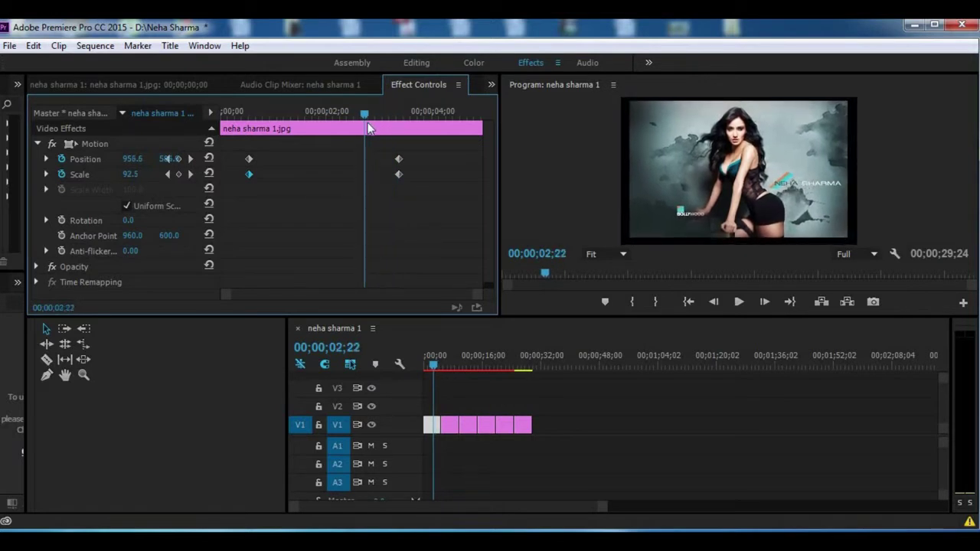
{"action": "mouse_move", "coordinate": [369, 128]}
{"action": "left_mouse_down"}
{"action": "mouse_move", "coordinate": [395, 127]}
{"action": "mouse_move", "coordinate": [374, 130]}
{"action": "left_mouse_up"}
{"action": "mouse_move", "coordinate": [389, 127]}
{"action": "left_mouse_down"}
{"action": "mouse_move", "coordinate": [297, 132]}
{"action": "mouse_move", "coordinate": [310, 130]}
{"action": "left_mouse_up"}
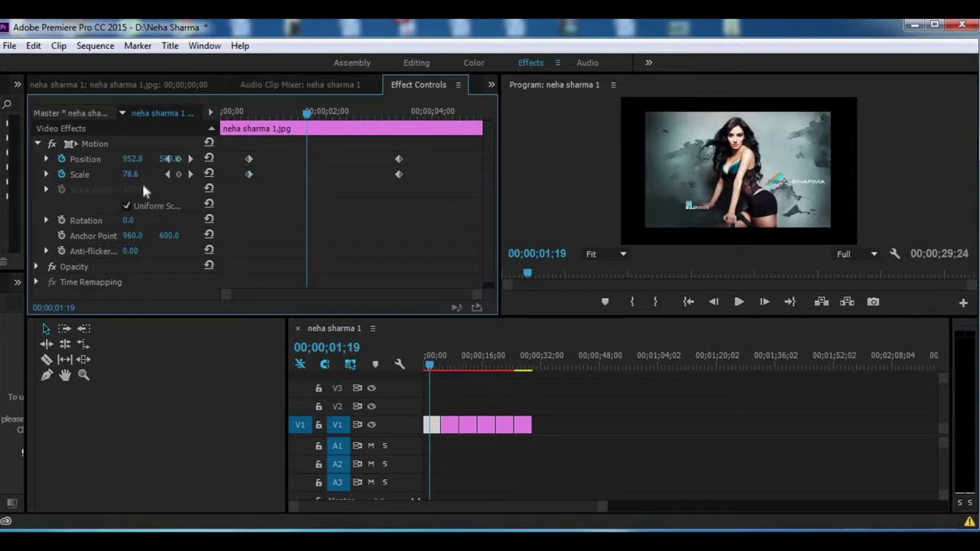
Add Scale and Position keyframes at 00;00;01;19, first trying Position Y 589.0.
{"action": "left_click", "coordinate": [180, 173]}
{"action": "left_click", "coordinate": [175, 159]}
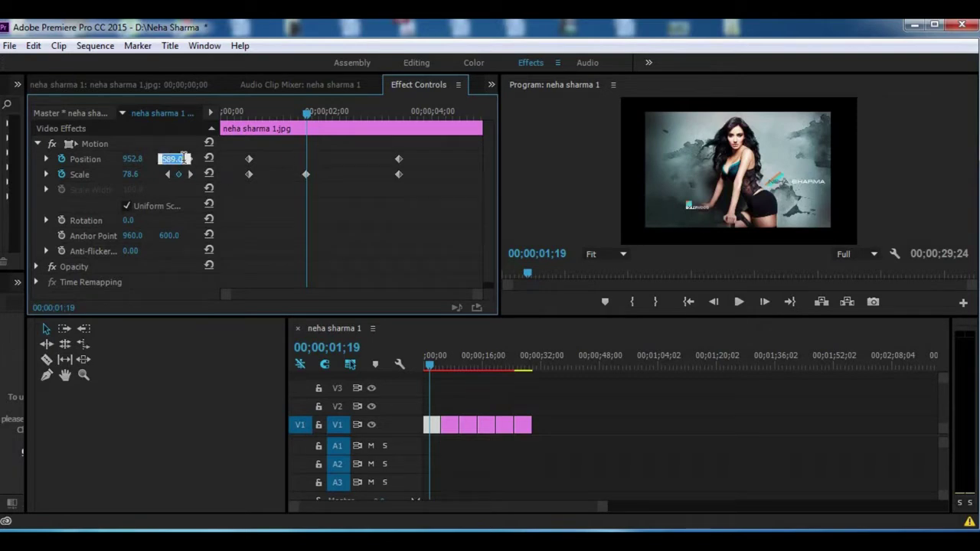
{"action": "mouse_move", "coordinate": [184, 159]}
{"action": "left_mouse_down"}
{"action": "mouse_move", "coordinate": [165, 160]}
{"action": "mouse_move", "coordinate": [185, 159]}
{"action": "left_mouse_up"}
{"action": "left_click", "coordinate": [306, 161]}
{"action": "left_click", "coordinate": [174, 159]}
{"action": "type", "text": "589.0"}
{"action": "left_click", "coordinate": [61, 158]}
{"action": "left_click", "coordinate": [596, 301]}
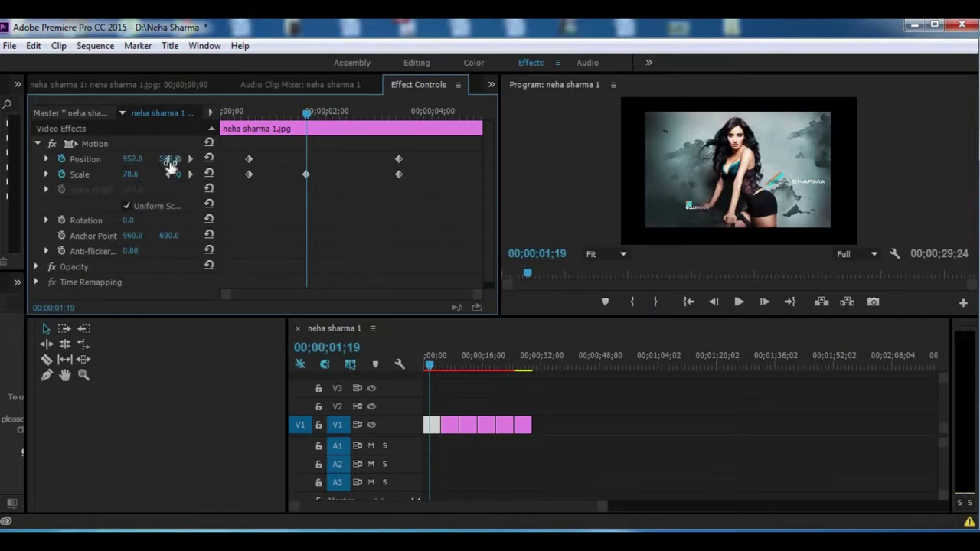
Change the 00;00;01;19 Position Y value to 575.
{"action": "left_click", "coordinate": [172, 159]}
{"action": "left_click_drag", "start_coordinate": [160, 159], "coordinate": [186, 155]}
{"action": "key", "text": "BackSpace"}
{"action": "type", "text": "575"}
{"action": "key", "text": "Return"}
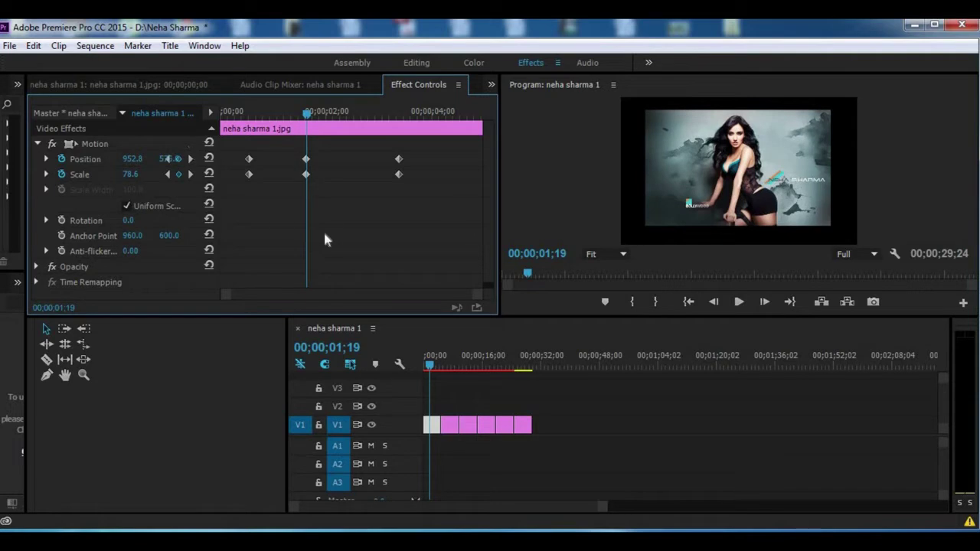
Clear the 00;00;03;12 Position and Scale keyframes and step the playhead back one frame.
{"action": "right_click", "coordinate": [399, 159]}
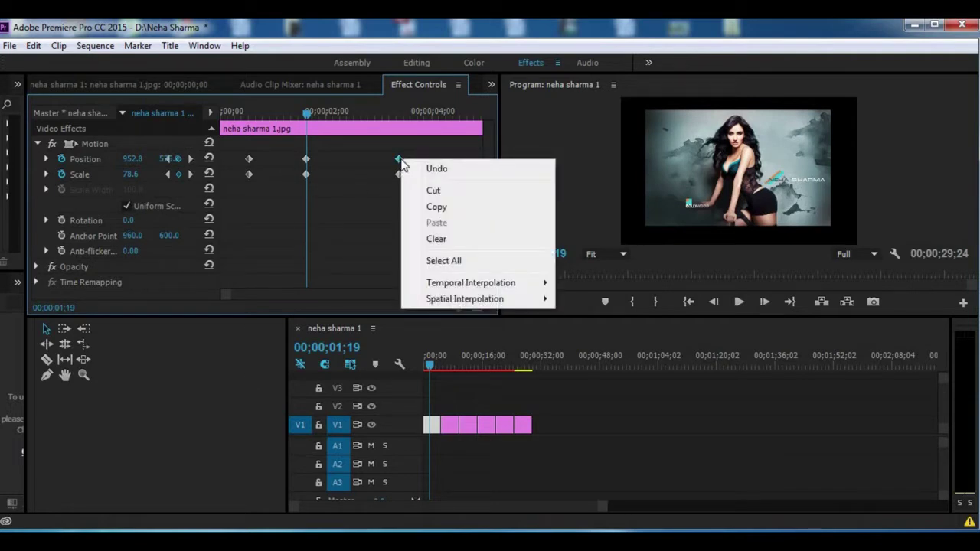
{"action": "left_click", "coordinate": [447, 240]}
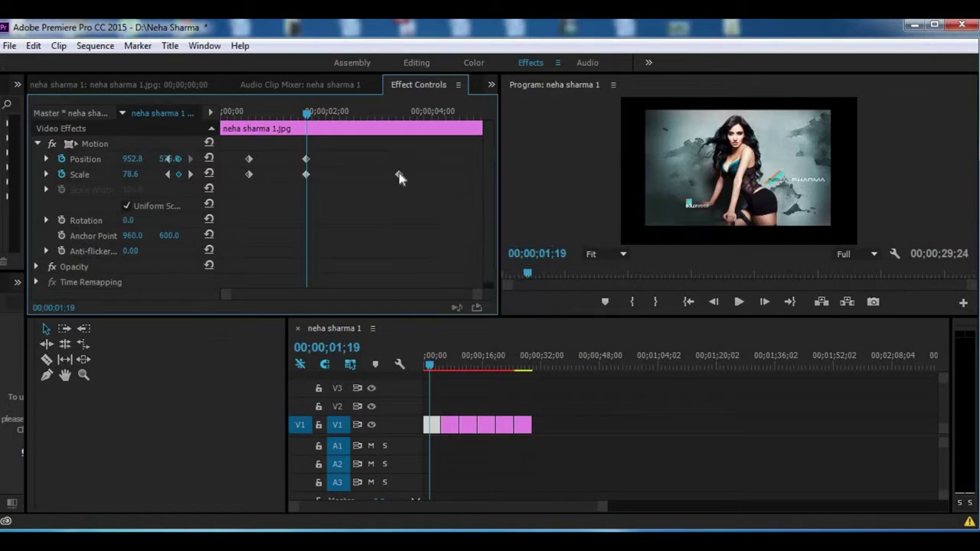
{"action": "right_click", "coordinate": [398, 175]}
{"action": "left_click", "coordinate": [439, 253]}
{"action": "left_click_drag", "start_coordinate": [307, 114], "coordinate": [221, 115]}
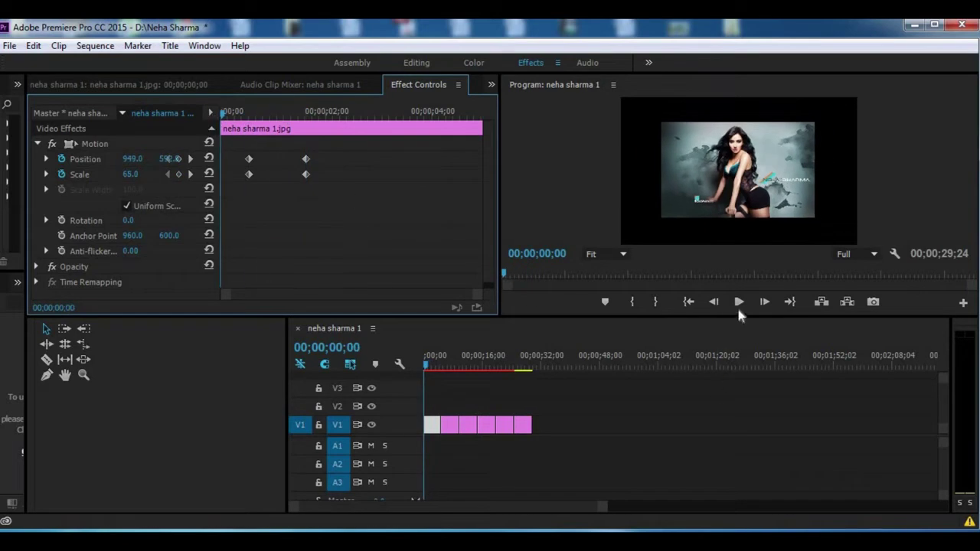
Play the first photo's zoom twice from the sequence start, then return to the Editing workspace.
{"action": "left_click", "coordinate": [739, 303]}
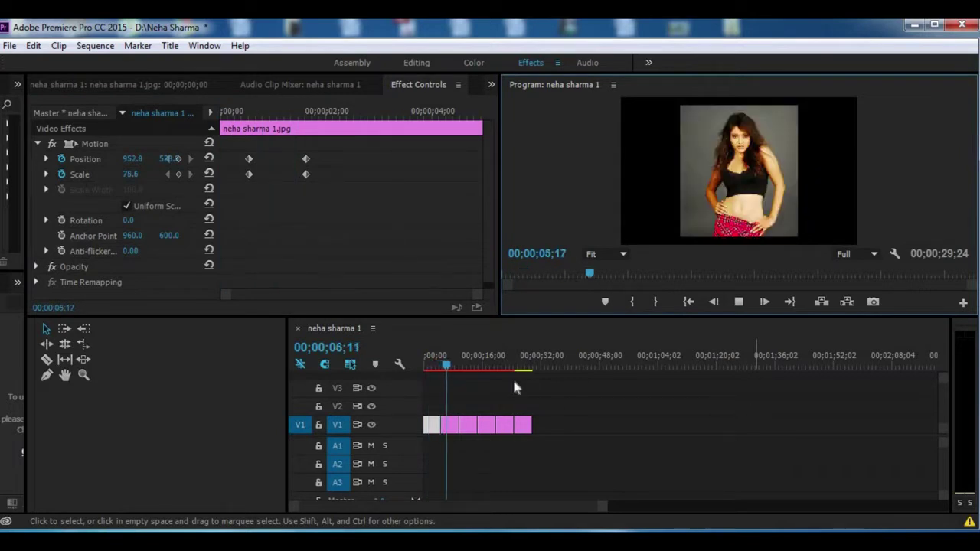
{"action": "left_click", "coordinate": [438, 365]}
{"action": "left_click", "coordinate": [421, 366]}
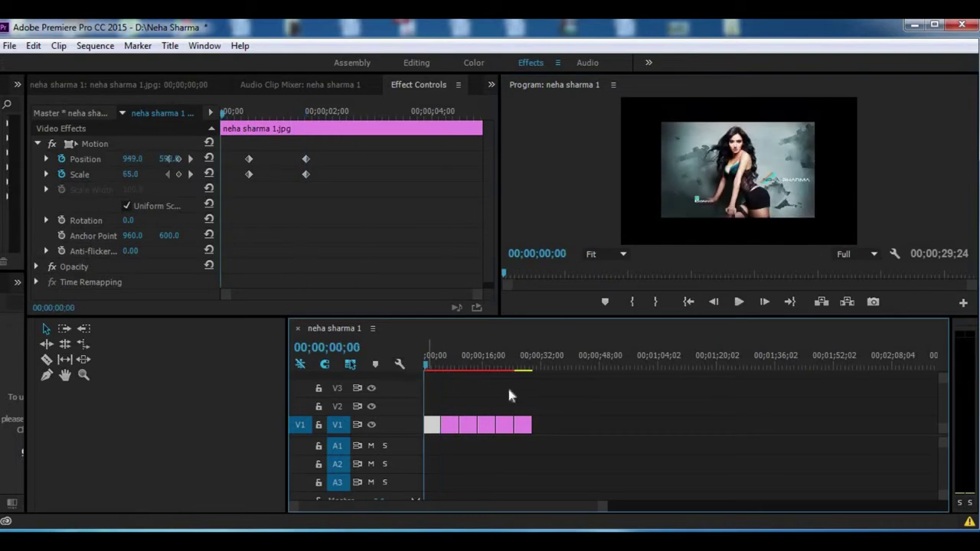
{"action": "left_click", "coordinate": [739, 302]}
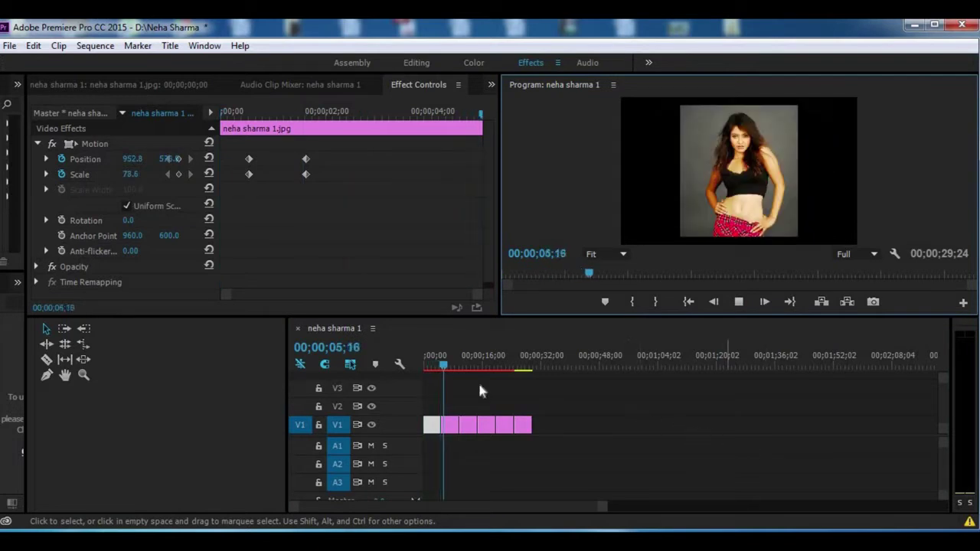
{"action": "left_click_drag", "start_coordinate": [442, 364], "coordinate": [407, 360]}
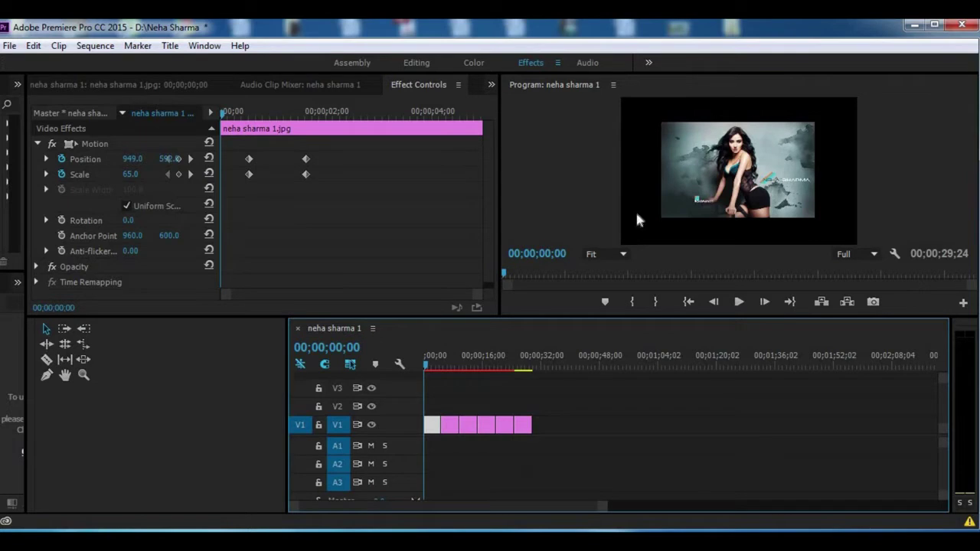
{"action": "left_click", "coordinate": [416, 62]}
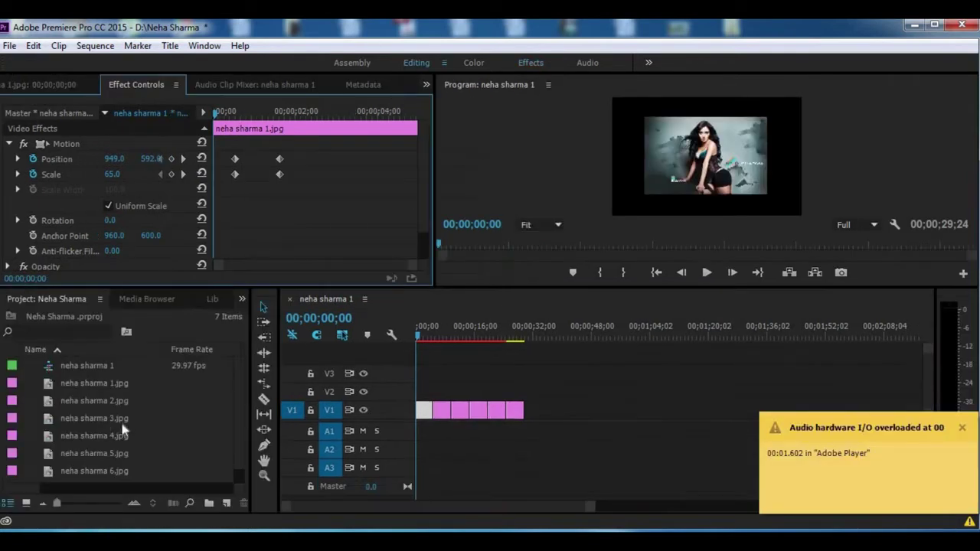
Show the Effects panel and expand Video Transitions > Zoom to reveal Cross Zoom.
{"action": "left_click", "coordinate": [242, 300]}
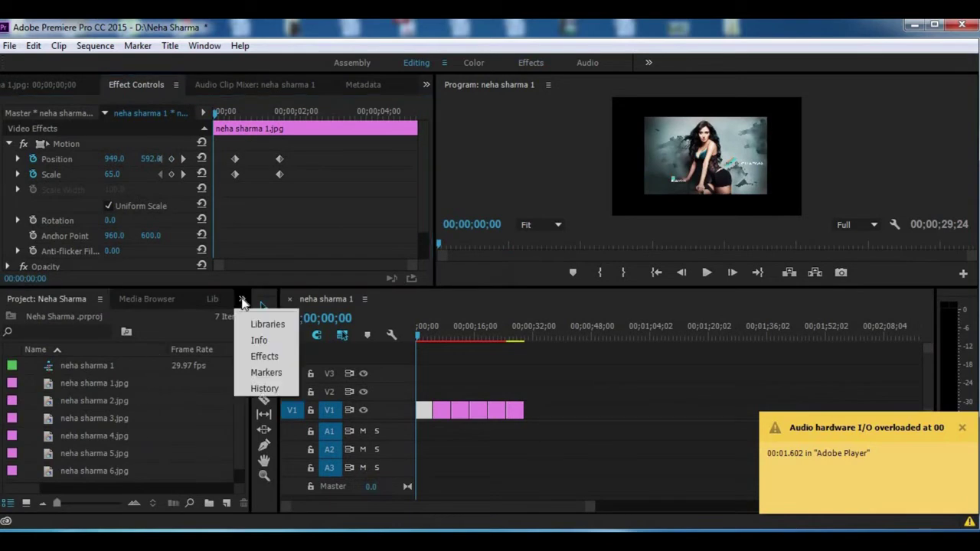
{"action": "left_click", "coordinate": [260, 357]}
{"action": "left_click", "coordinate": [9, 396]}
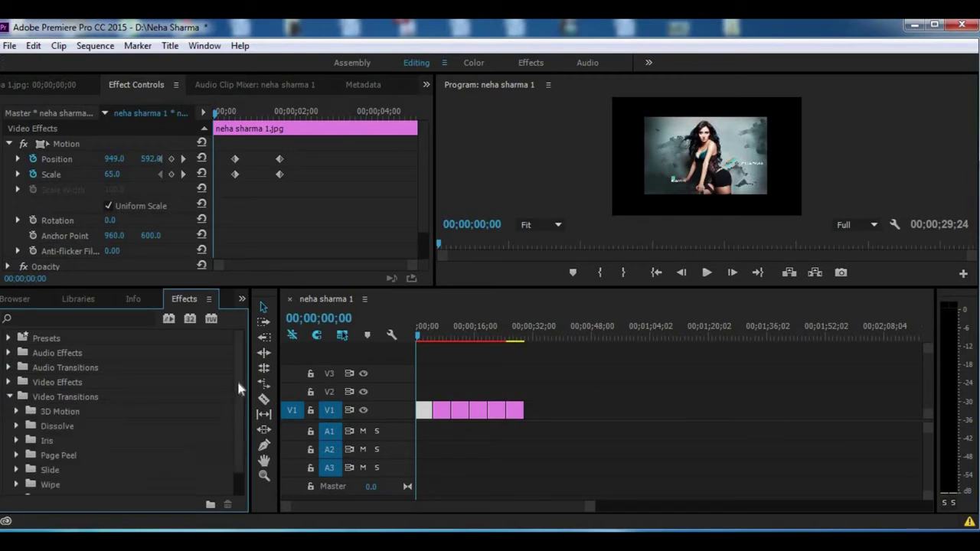
{"action": "left_click_drag", "start_coordinate": [236, 384], "coordinate": [238, 424]}
{"action": "left_click", "coordinate": [16, 474]}
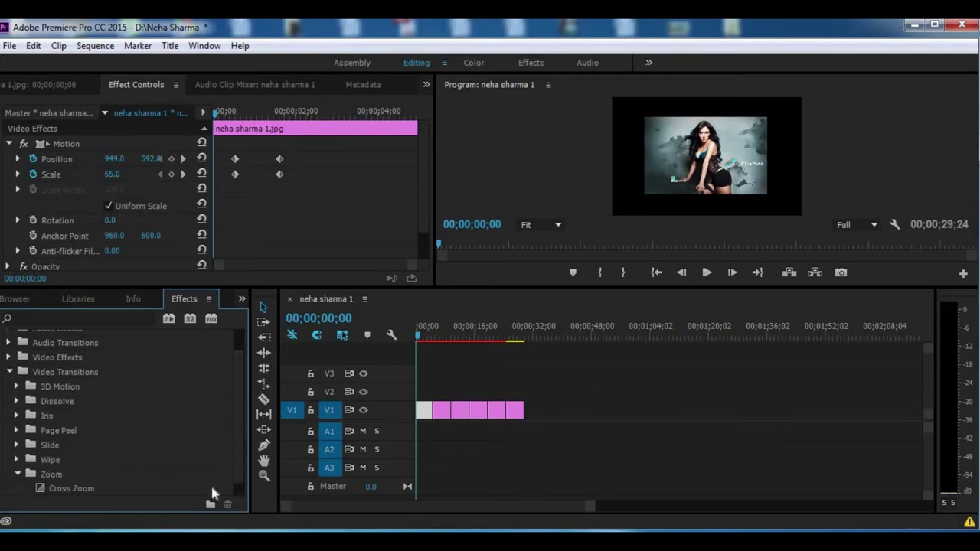
{"action": "scroll", "coordinate": [236, 475], "scroll_direction": "down", "scroll_amount": 1}
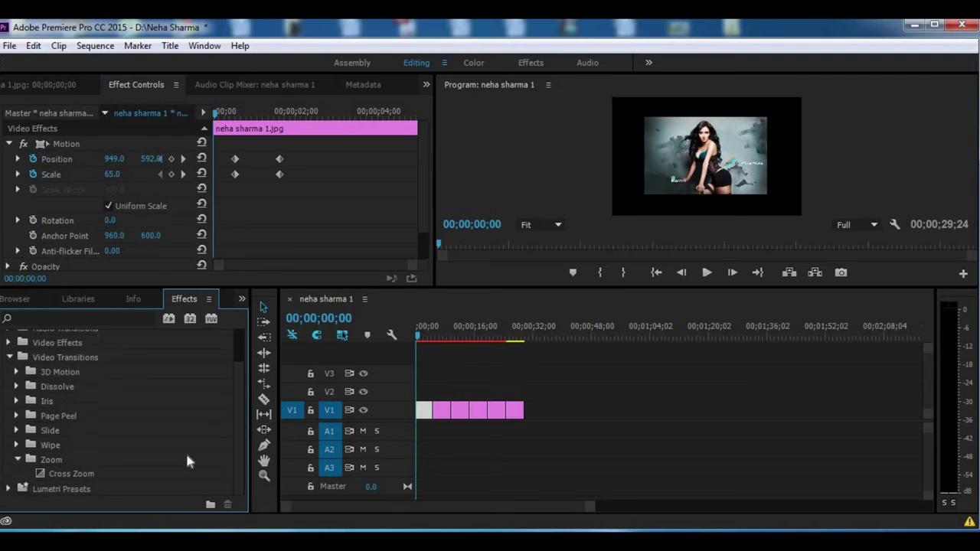
{"action": "left_click", "coordinate": [264, 307]}
Place Cross Zoom on the V1 cut between photos one and two and play it back.
{"action": "left_click_drag", "start_coordinate": [53, 479], "coordinate": [426, 411]}
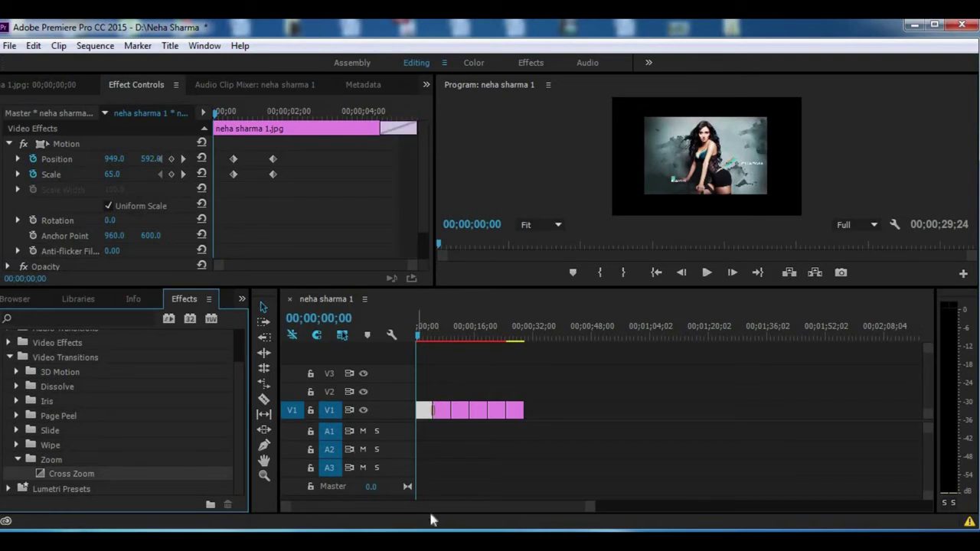
{"action": "left_click", "coordinate": [706, 274]}
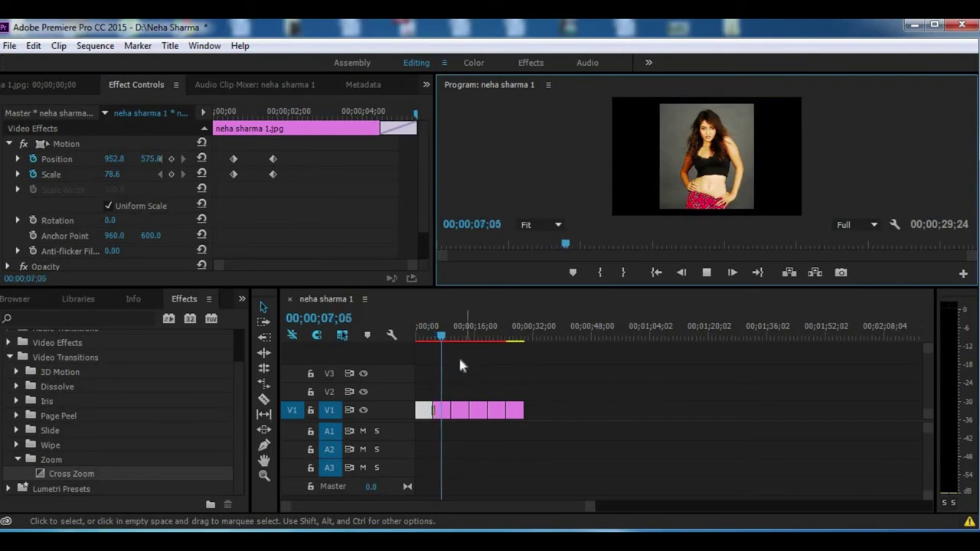
Stop playback with the playhead at 00;00;00;00 and open the File menu.
{"action": "left_click_drag", "start_coordinate": [441, 331], "coordinate": [410, 337]}
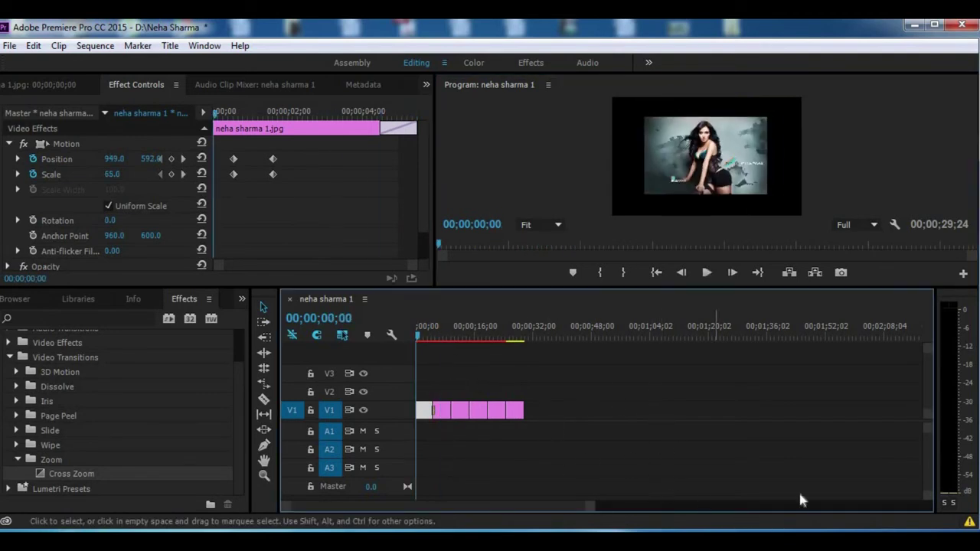
{"action": "left_click", "coordinate": [9, 46]}
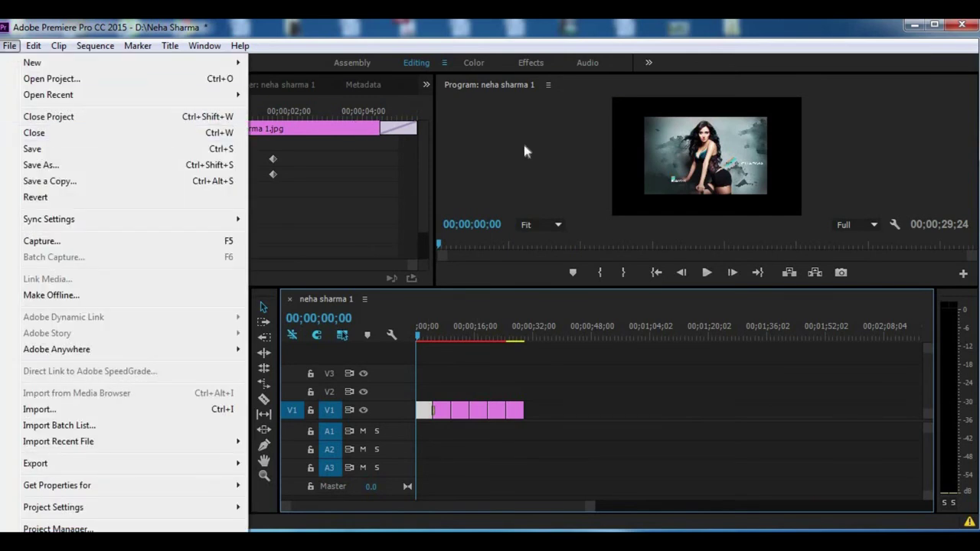